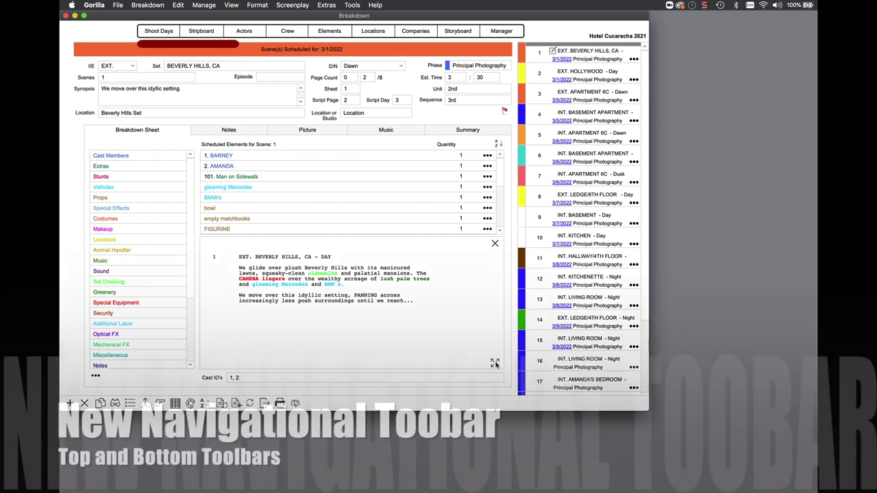
# - Close scene 1's screenplay panel so every scheduled element, BARNEY through CAMERA lingers, is listed
pyautogui.click(495, 363)
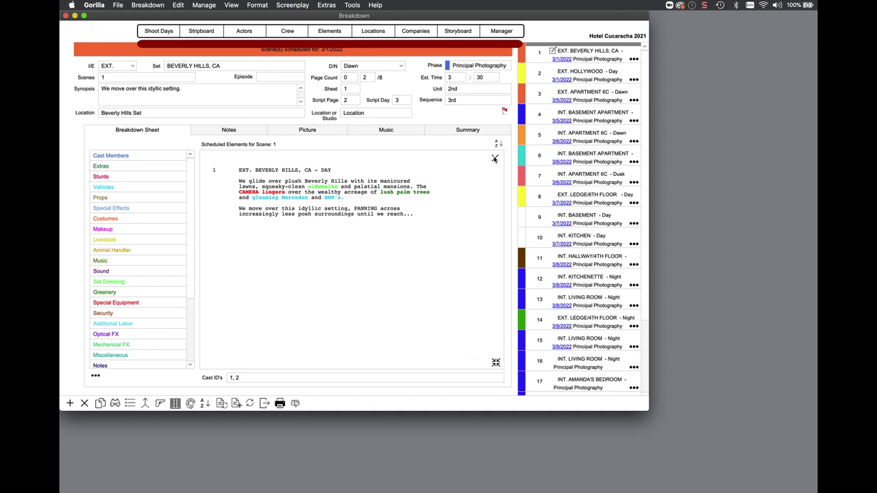
pyautogui.click(495, 159)
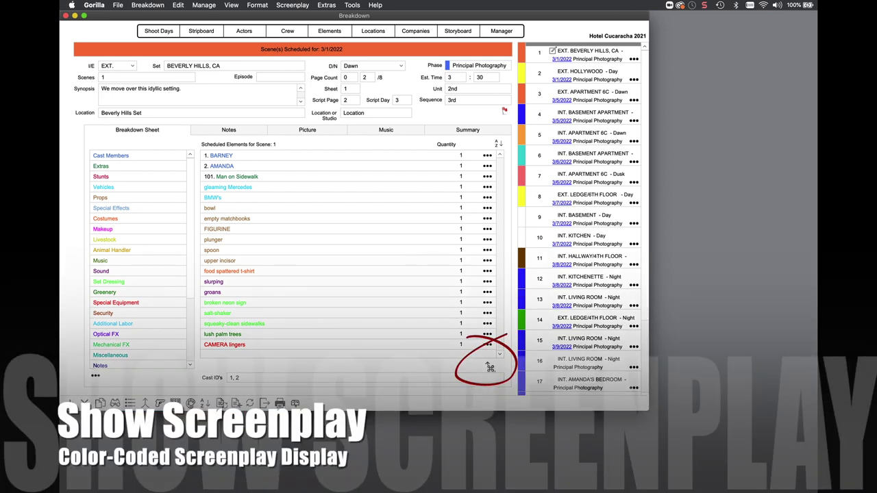
# - Bring back the colour-coded EXT. BEVERLY HILLS, CA – DAY script beneath scene 1's elements
pyautogui.click(489, 367)
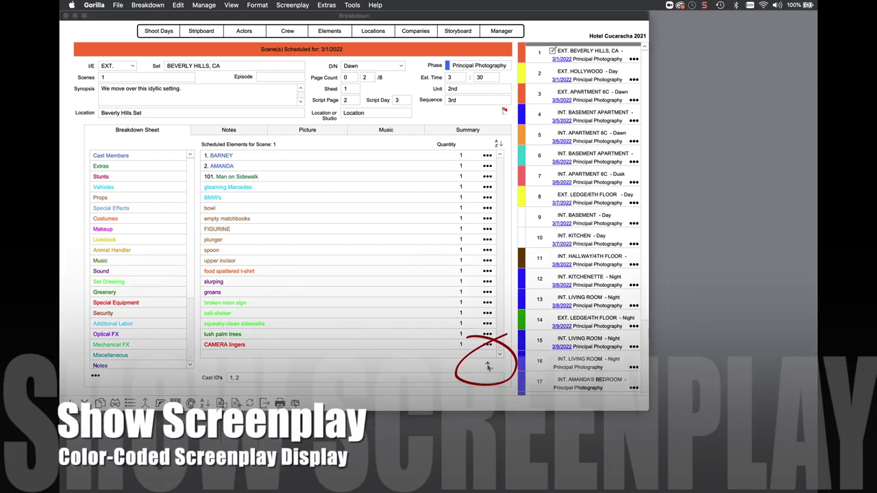
pyautogui.click(489, 367)
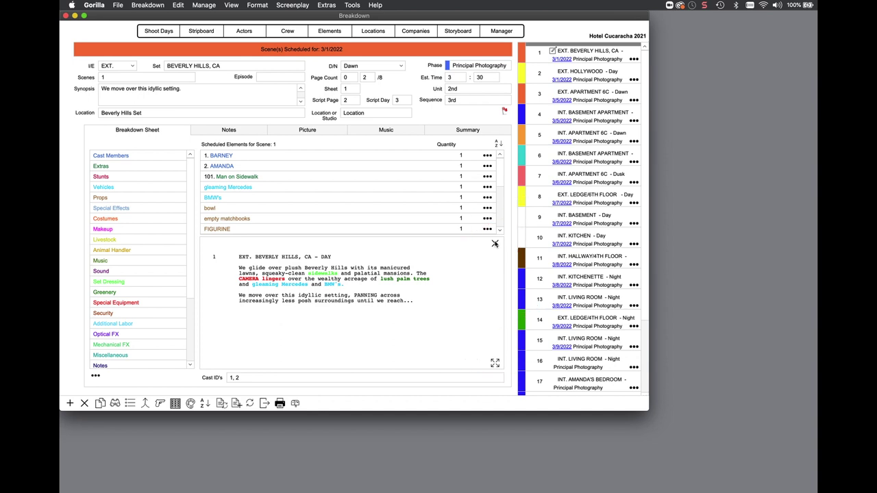
# - Select 'palatial mansions' in scene 1's script and tag it under the Set Dressing category
pyautogui.click(430, 336)
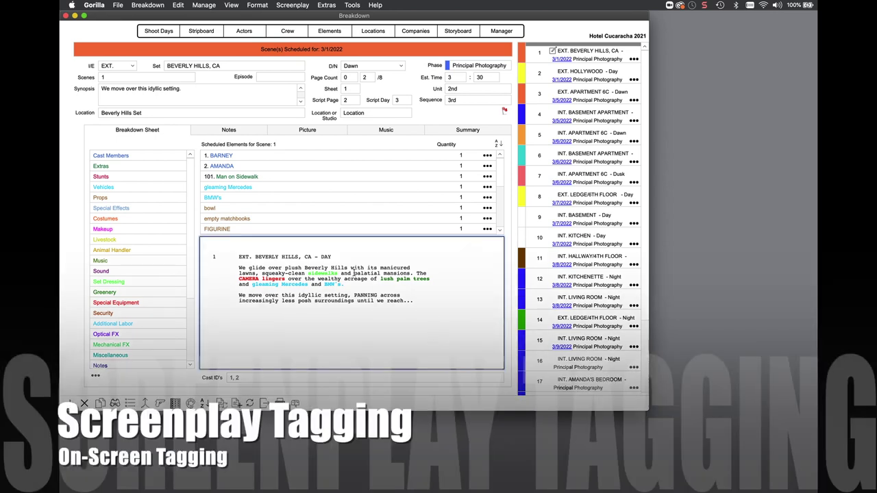
pyautogui.moveTo(353, 274); pyautogui.dragTo(410, 274)
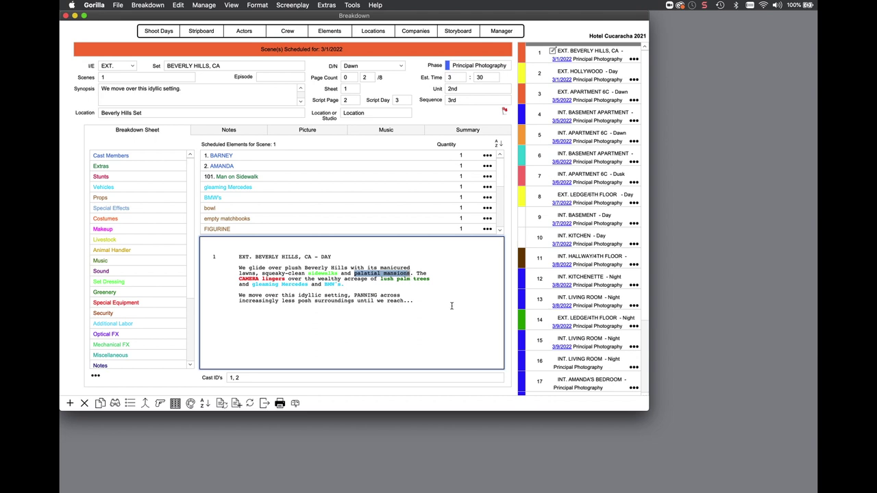
pyautogui.press('super+t')
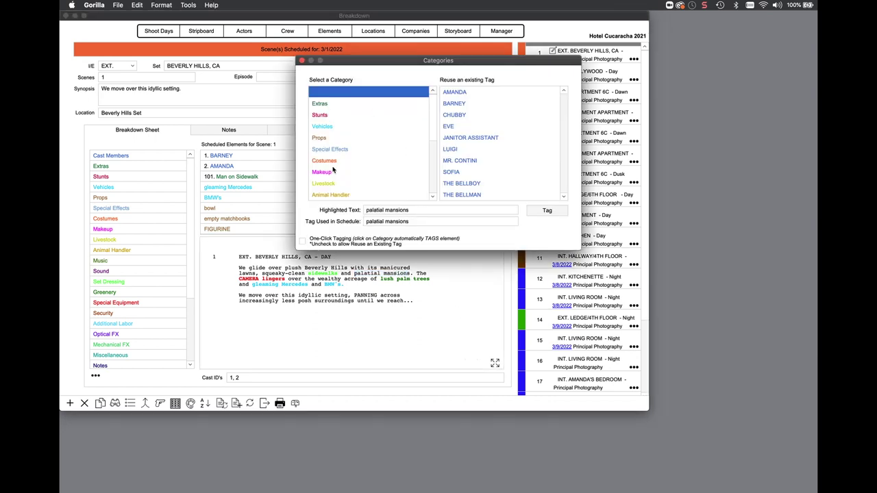
pyautogui.scroll(-5, 331, 171)
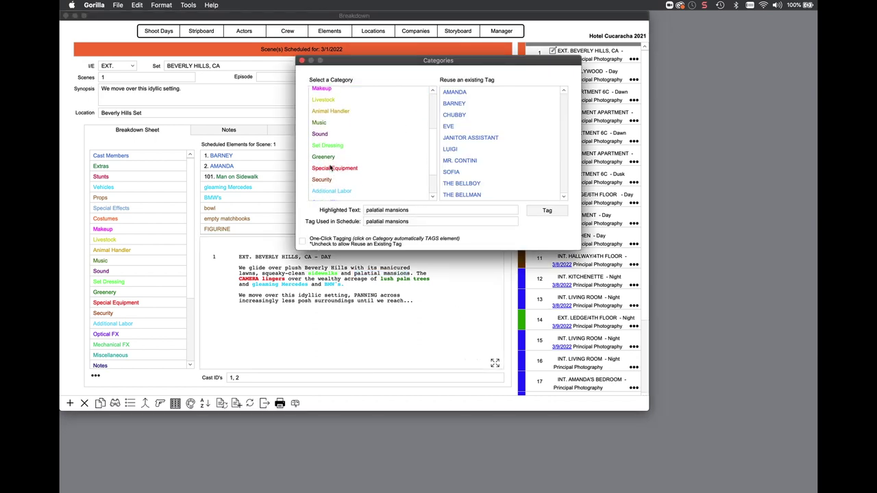
pyautogui.click(326, 148)
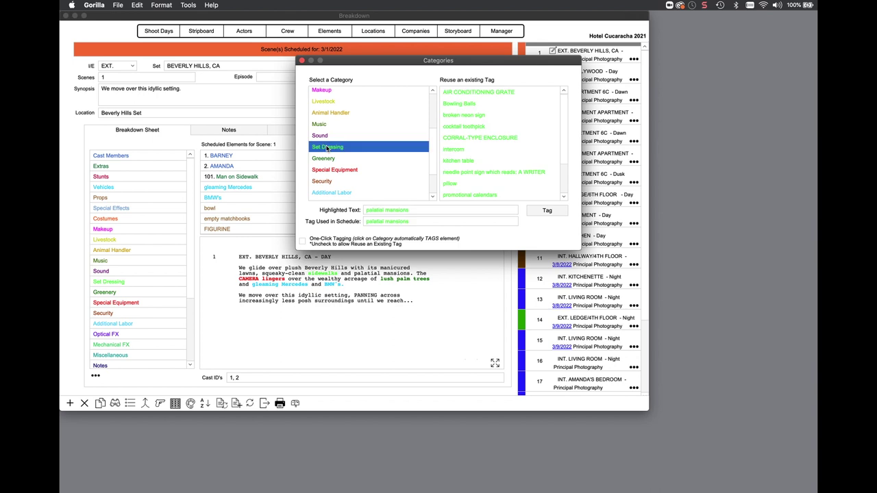
pyautogui.click(546, 210)
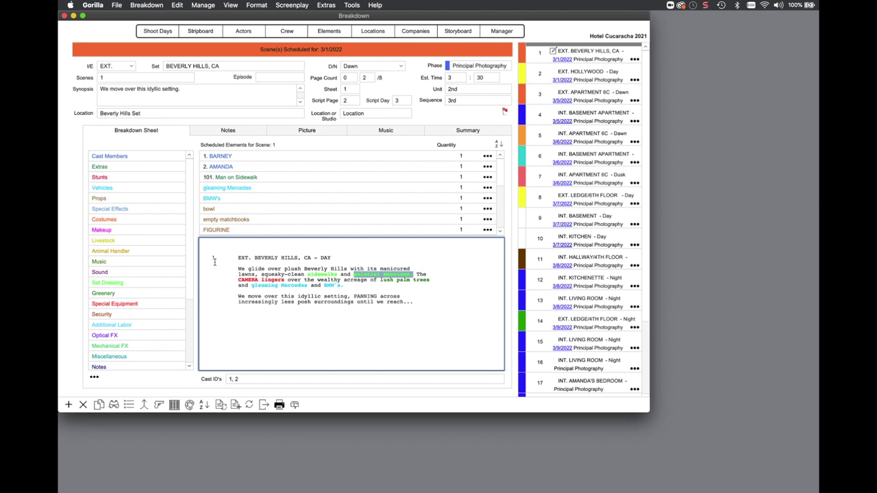
# - Add 'huge vat of gazpacho' to scene 1's Props, then choose Import Screenplay for a new schedule
pyautogui.click(101, 200)
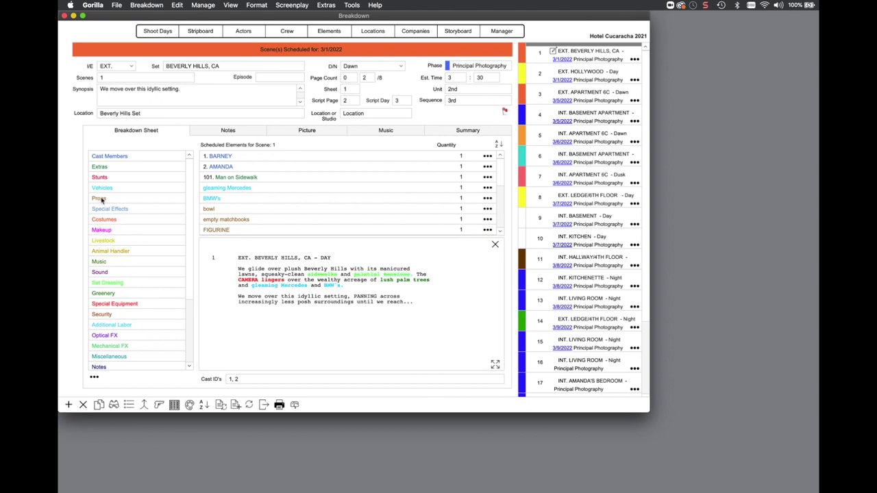
pyautogui.doubleClick(101, 199)
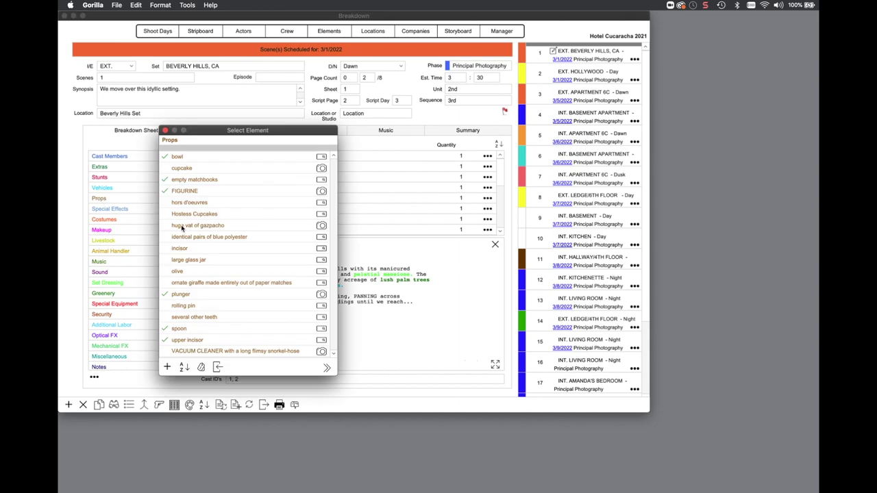
pyautogui.click(181, 227)
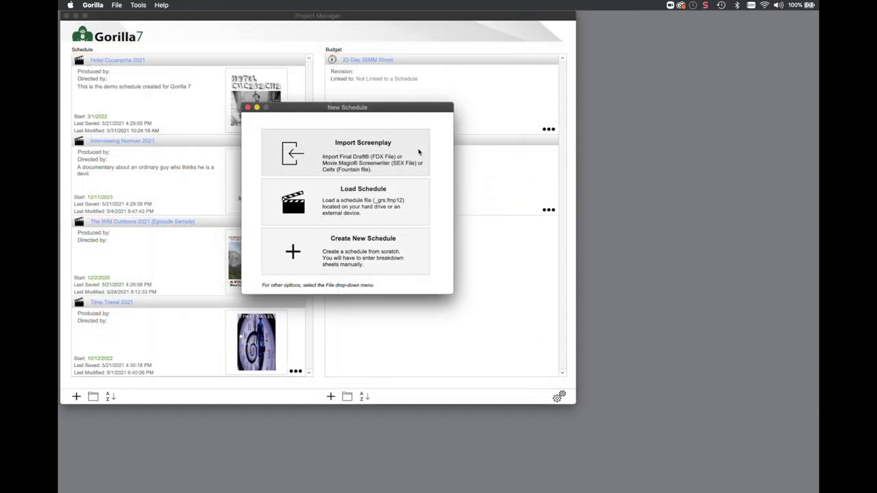
pyautogui.click(418, 152)
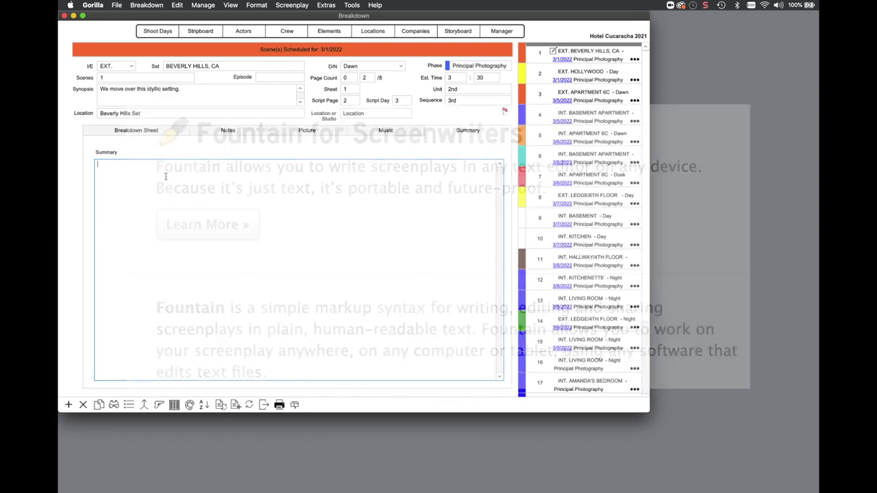
# - Type 'This is a summary entered in Final Draft and imported here!' into scene 1's Summary box
pyautogui.write('This is a summay')
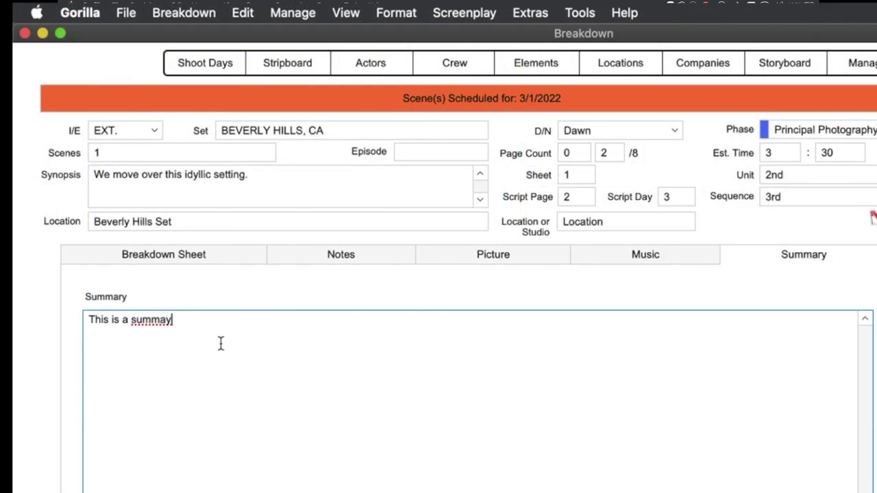
pyautogui.press('BackSpace')
pyautogui.write('ry entered in Finl')
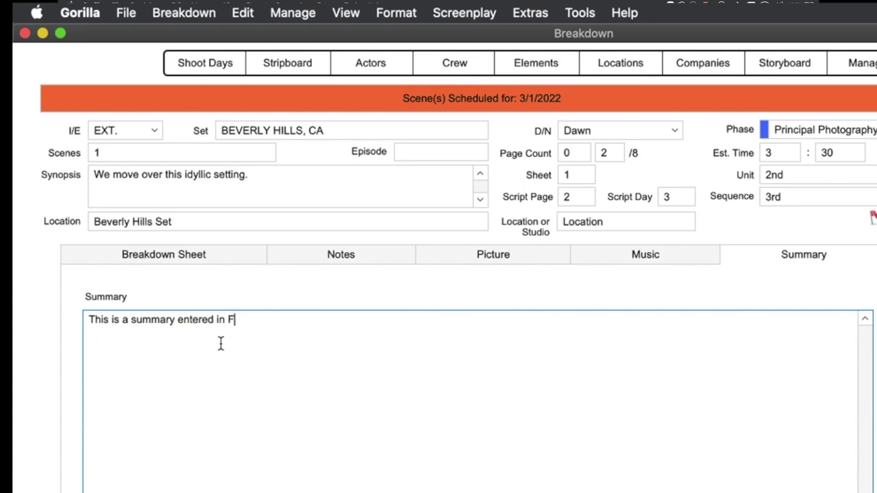
pyautogui.press('BackSpace')
pyautogui.write('al Draft and ')
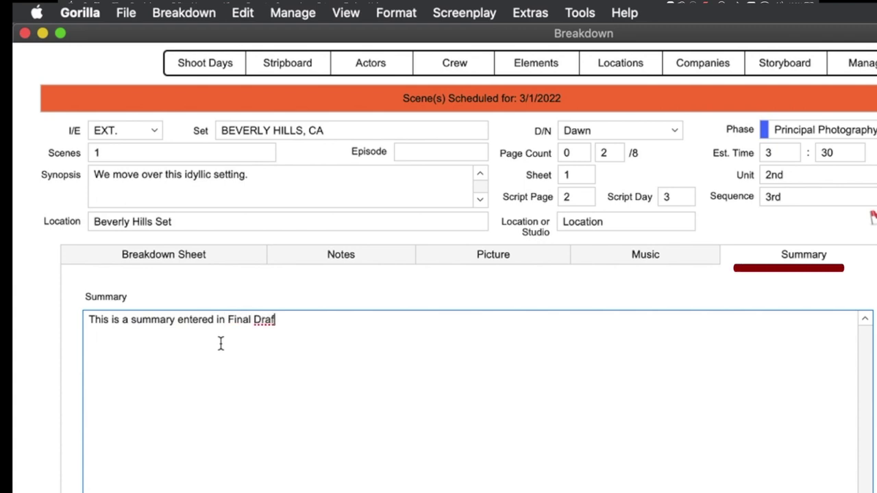
pyautogui.write('imp')
pyautogui.press('BackSpace')
pyautogui.press('BackSpace')
pyautogui.write('imported here!')
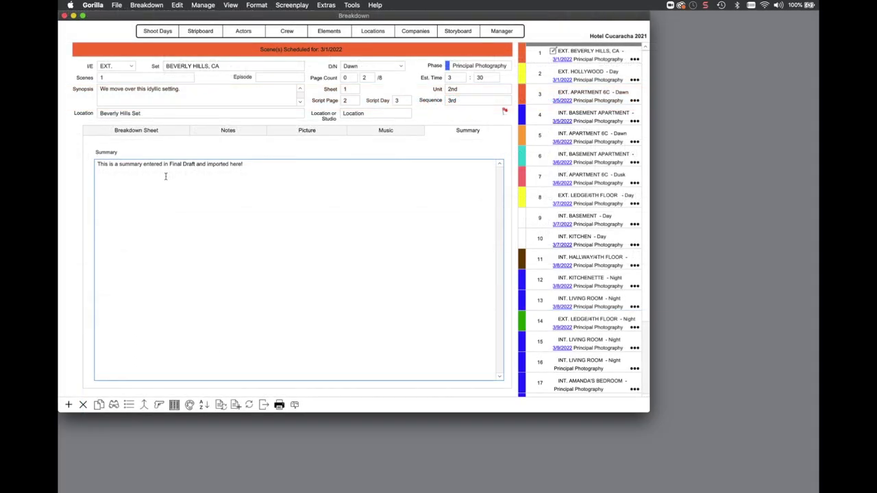
# - Tag 'dirty shirt' in scene 6's script with the existing Costumes element 'food spattered tee shirt'
pyautogui.click(390, 144)
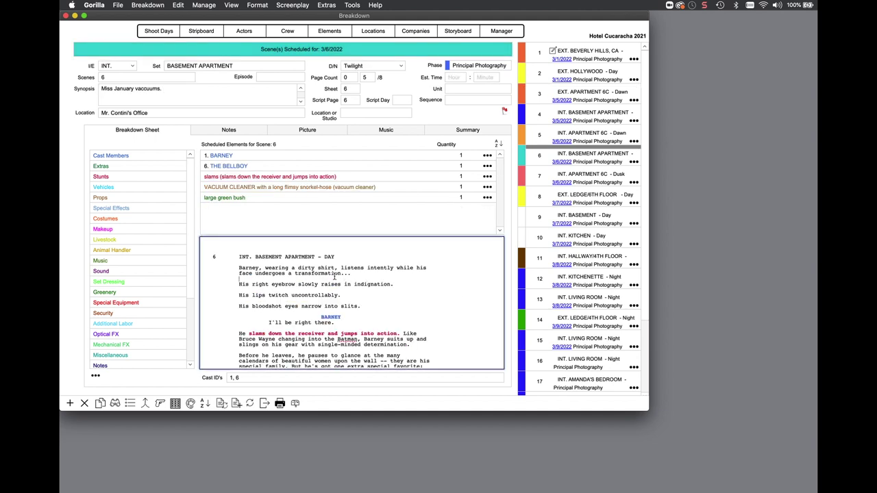
pyautogui.moveTo(318, 273); pyautogui.dragTo(338, 268)
pyautogui.press('super+t')
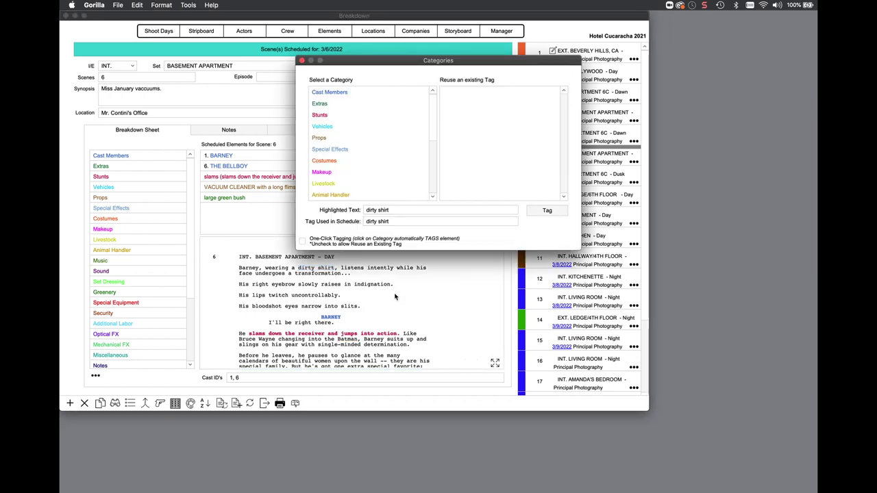
pyautogui.click(330, 161)
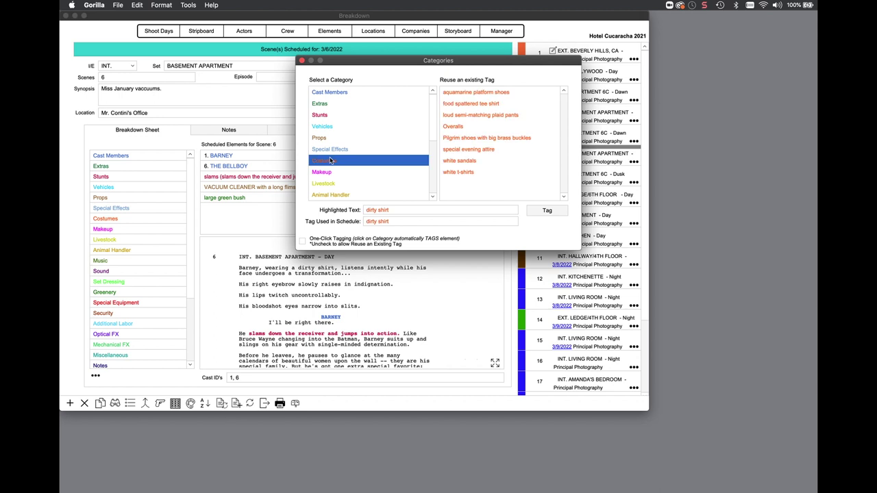
pyautogui.click(465, 104)
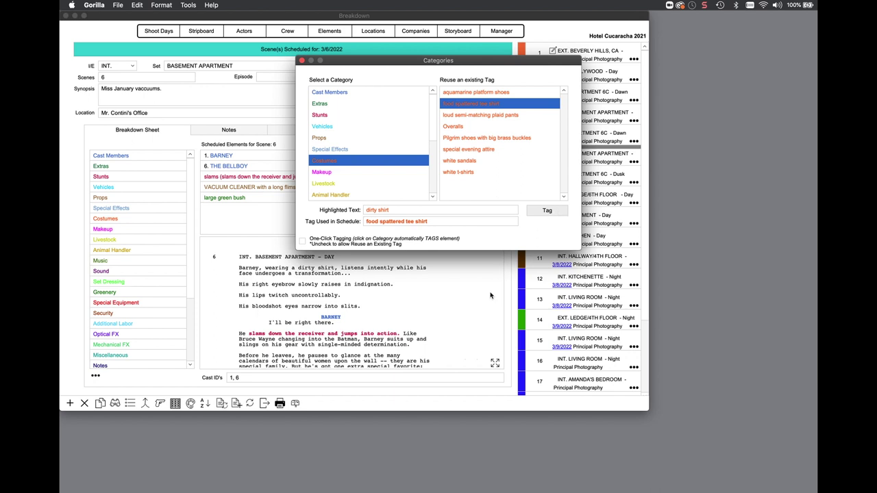
pyautogui.press('Return')
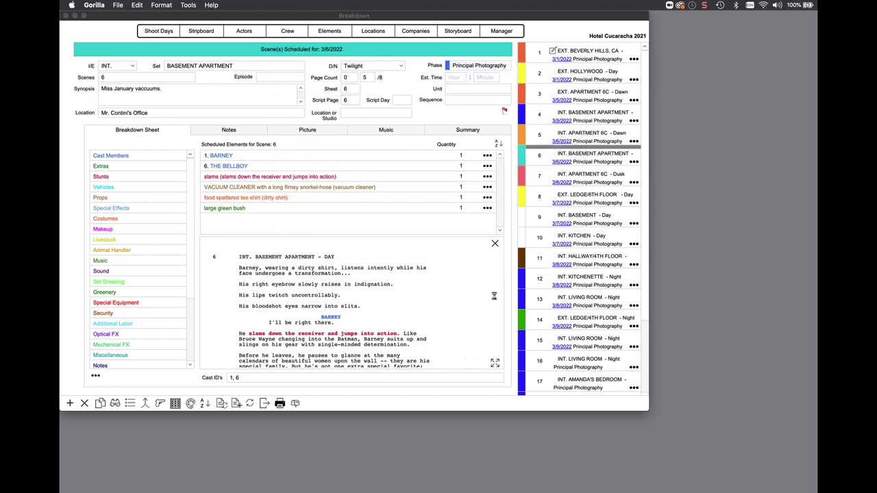
# - Jump to Ep. 2 Sc. 5 via the Episode list and set reports to Specify Episode
pyautogui.click(419, 297)
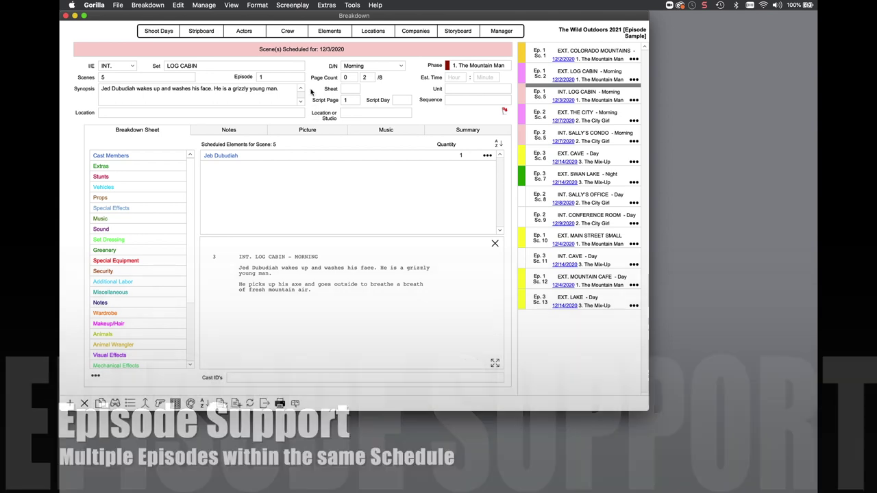
pyautogui.click(269, 79)
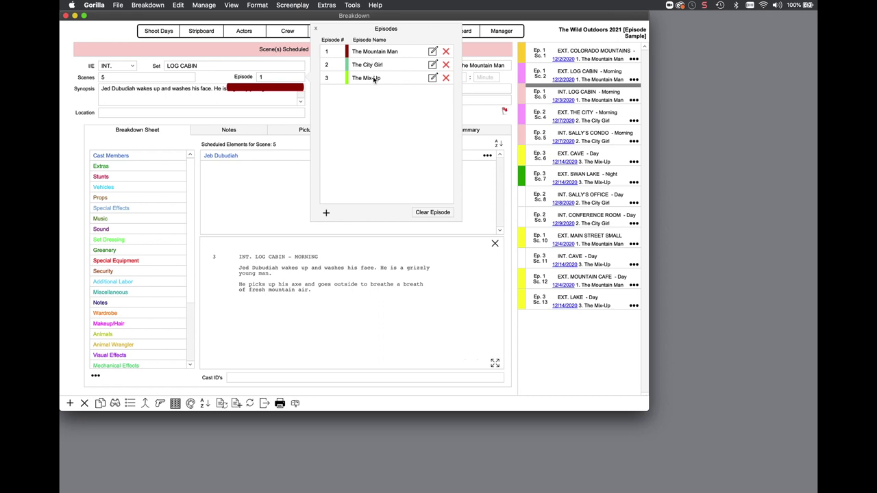
pyautogui.click(315, 28)
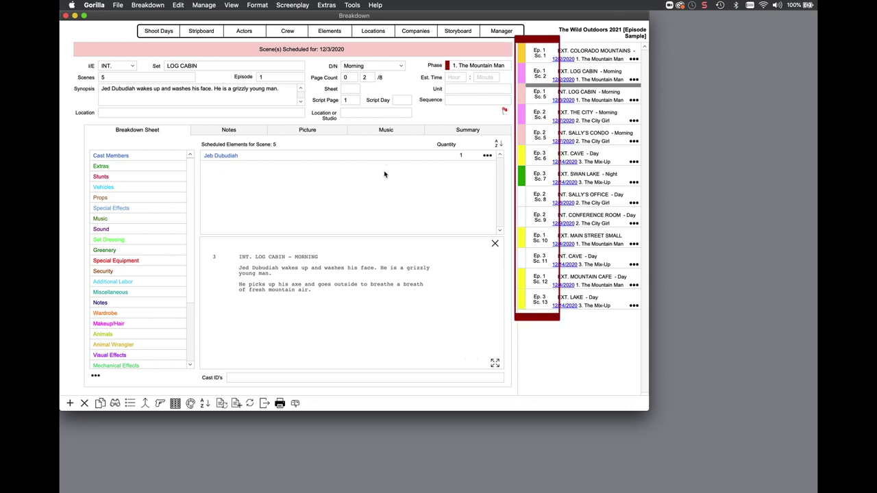
pyautogui.click(583, 140)
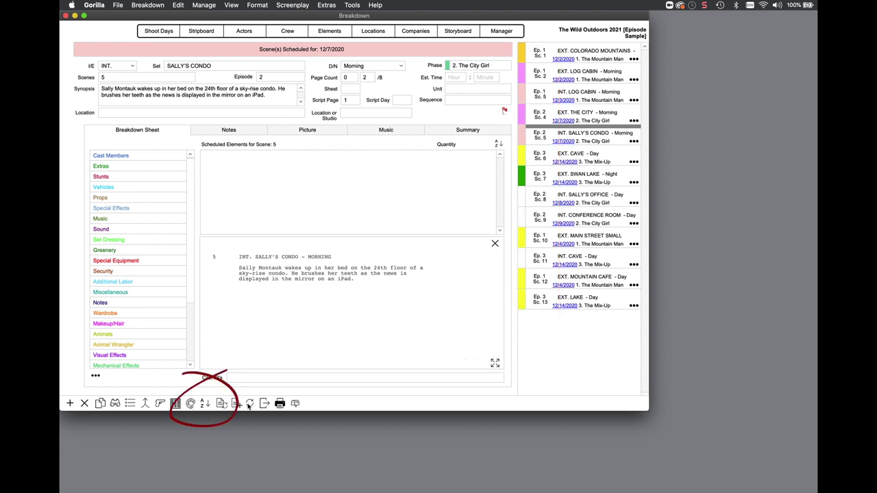
pyautogui.click(205, 404)
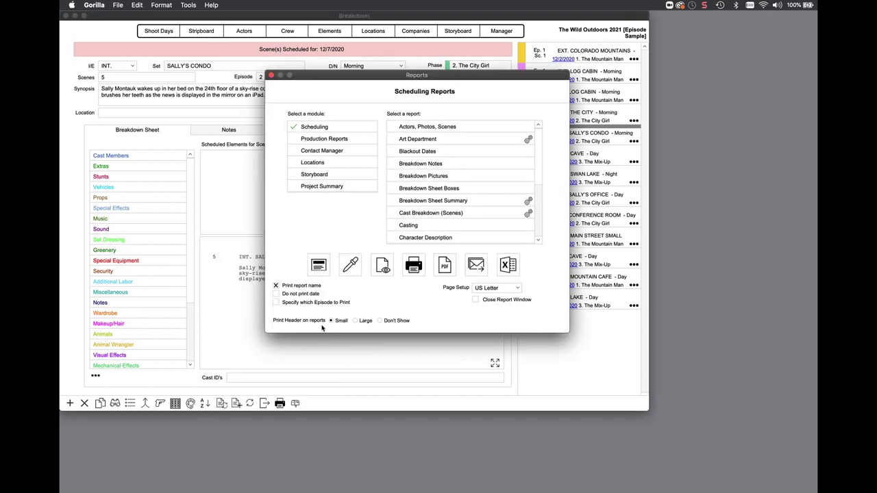
pyautogui.click(276, 303)
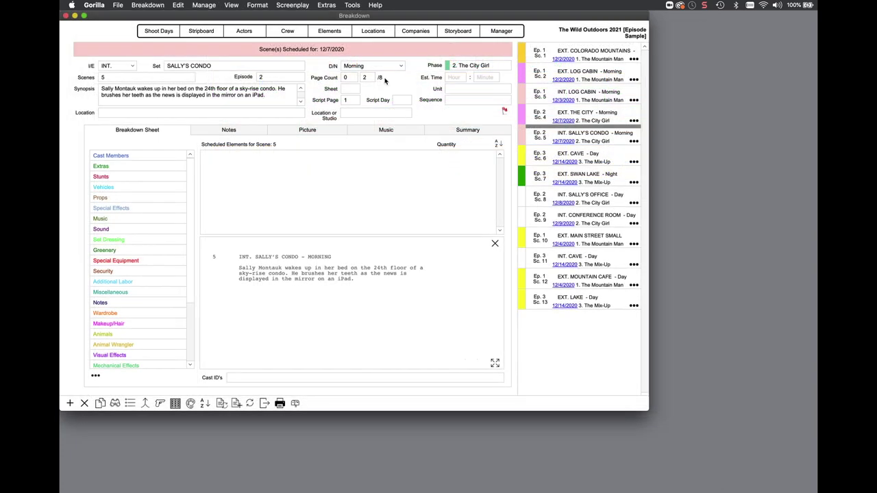
# - Choose Screenplay > Add Screenplay > Import to bring another screenplay into the schedule
pyautogui.click(293, 5)
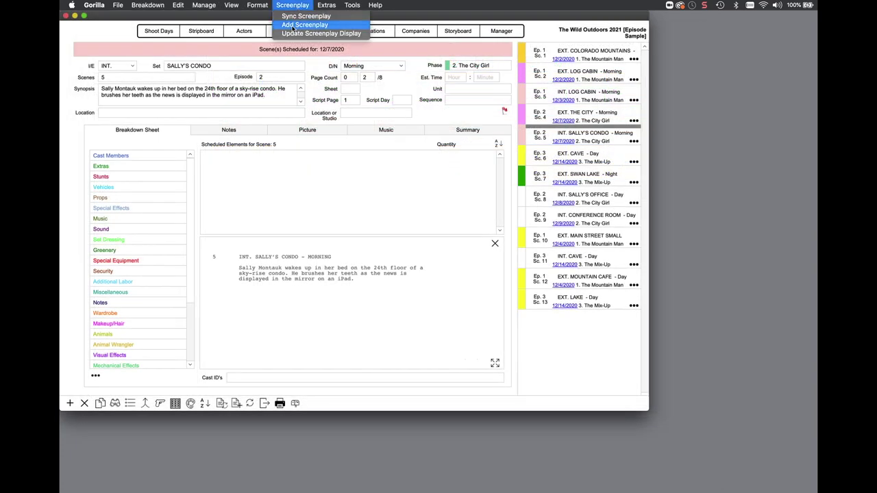
pyautogui.click(291, 28)
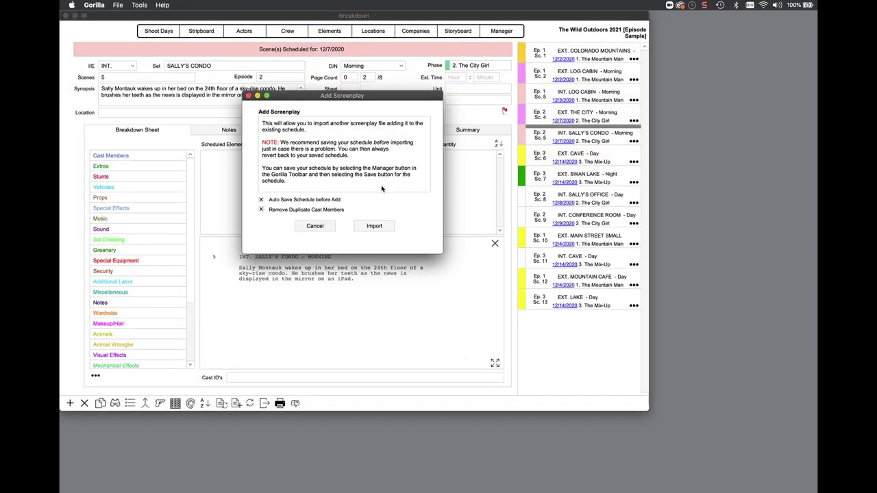
pyautogui.click(374, 226)
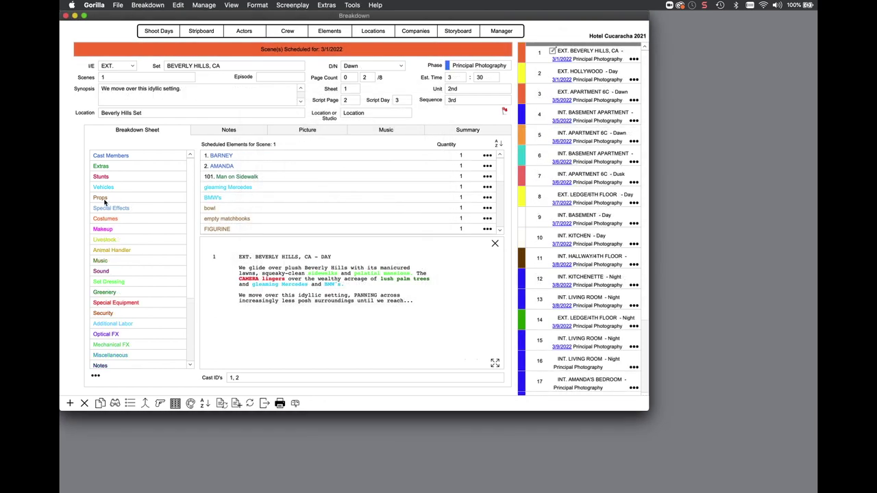
# - From Props, start a picture import and right-click a bowl image in the Google search results
pyautogui.click(104, 199)
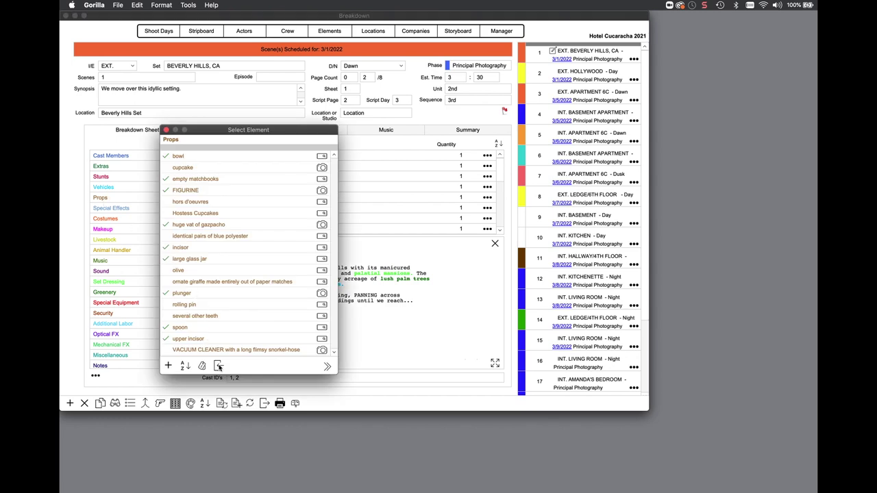
pyautogui.click(218, 366)
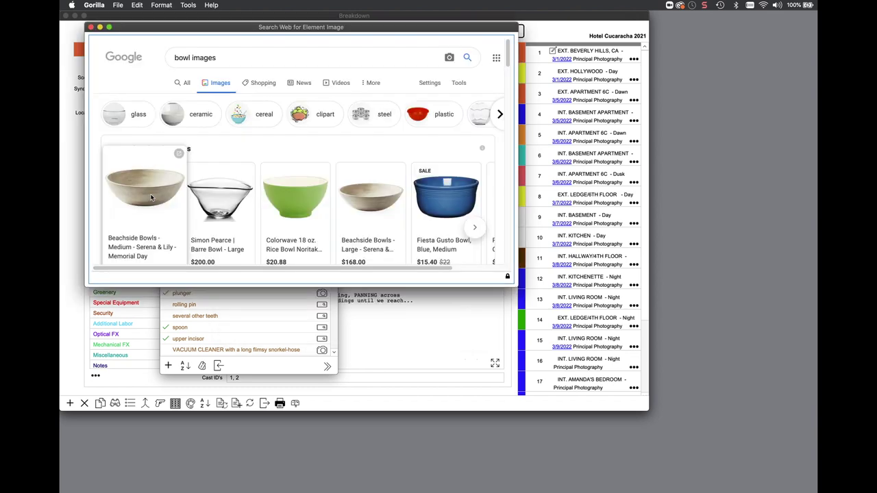
pyautogui.rightClick(151, 194)
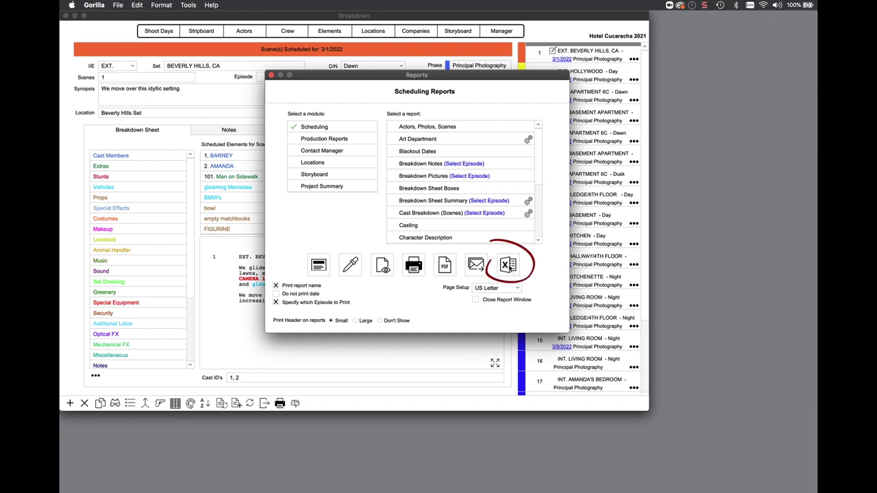
# - List the scheduling reports that export to Excel, then close the Reports window
pyautogui.click(508, 266)
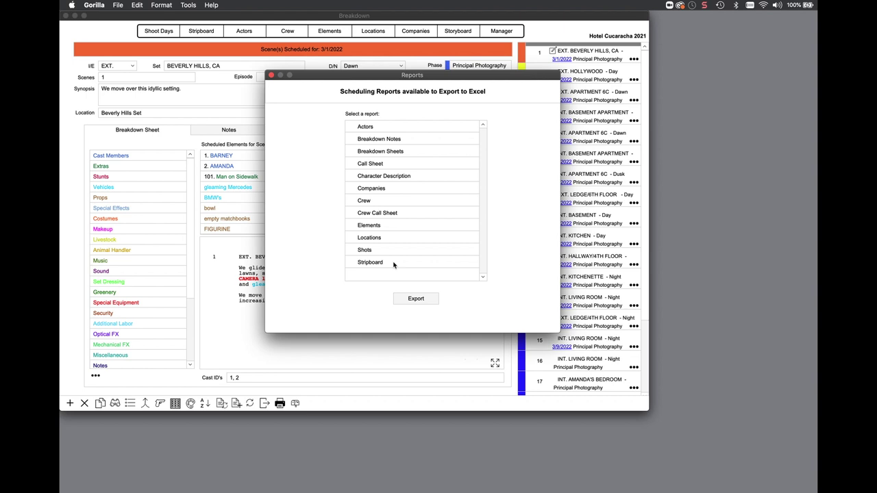
pyautogui.press('Escape')
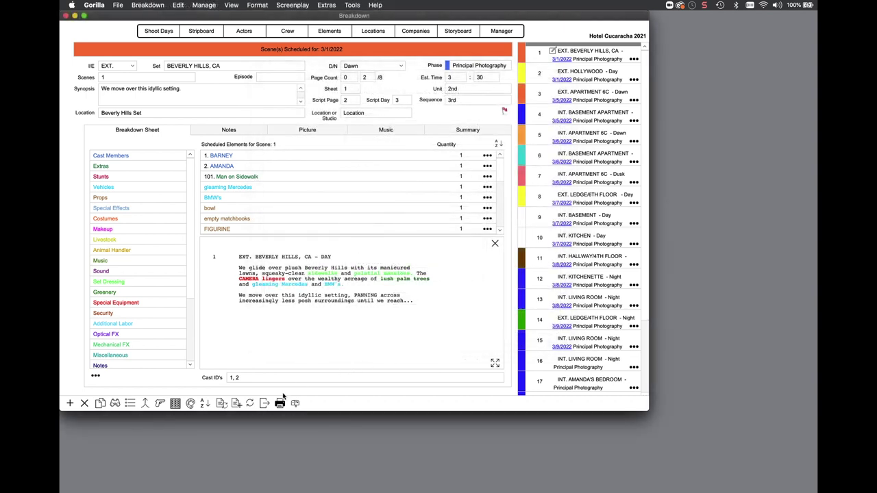
# - Pick DOOD in Quick Preview, enable Export DOOD Report to Excel, and switch to Excel
pyautogui.click(279, 403)
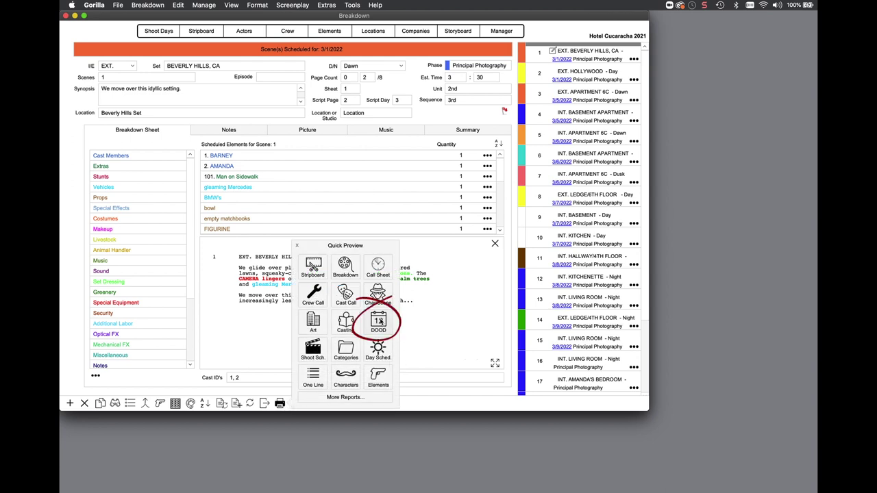
pyautogui.click(380, 322)
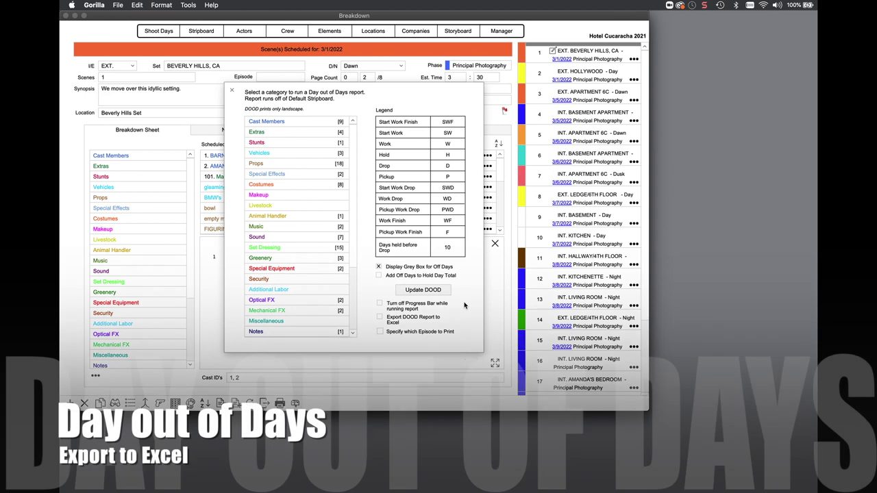
pyautogui.click(379, 319)
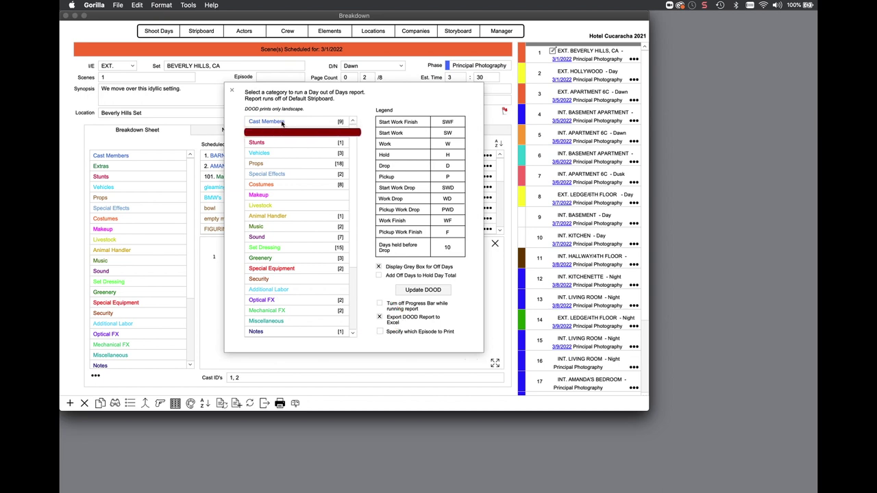
pyautogui.press('super+Tab')
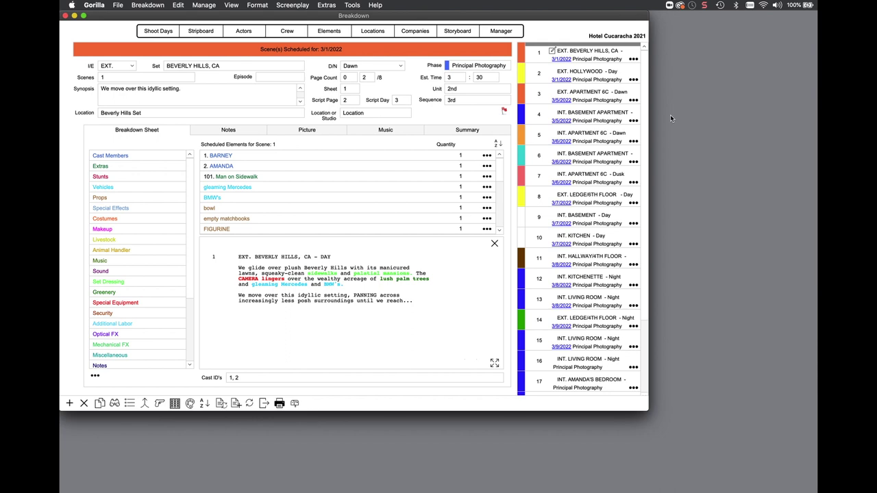
# - Open the 3/1/2022 shoot day details and preview its shoot-day reports from the shoot dates list
pyautogui.click(562, 80)
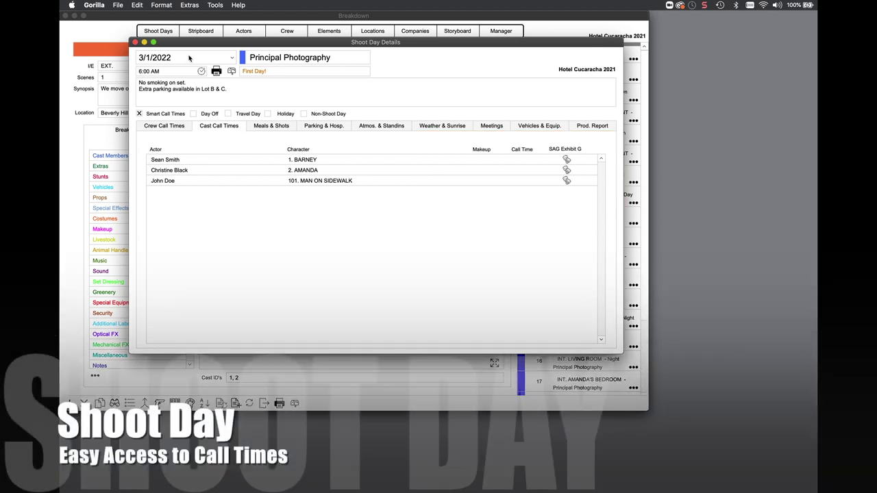
pyautogui.click(190, 60)
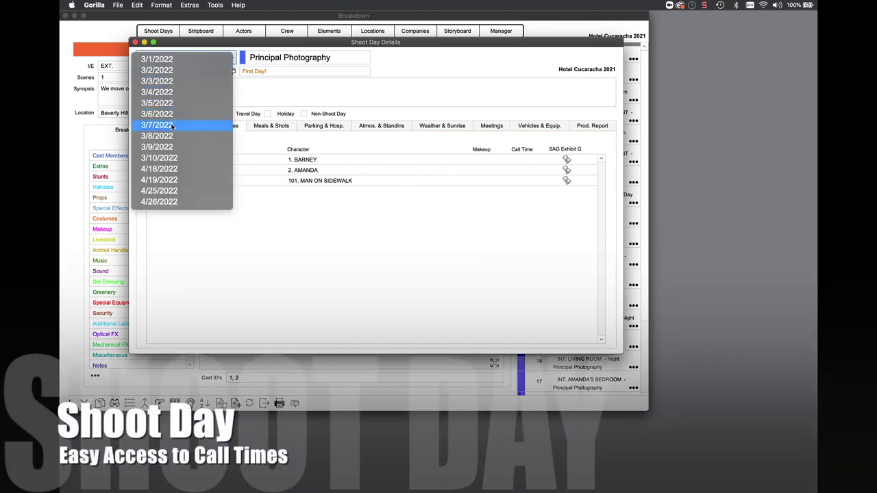
pyautogui.click(248, 89)
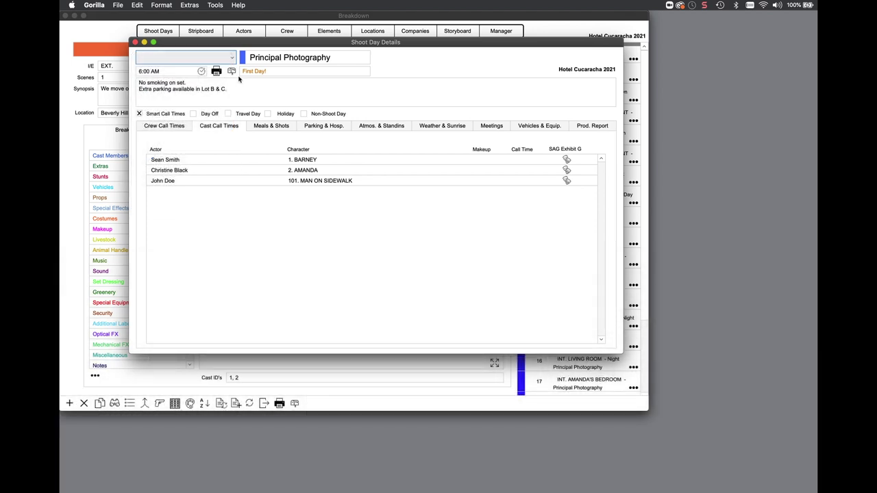
pyautogui.click(216, 71)
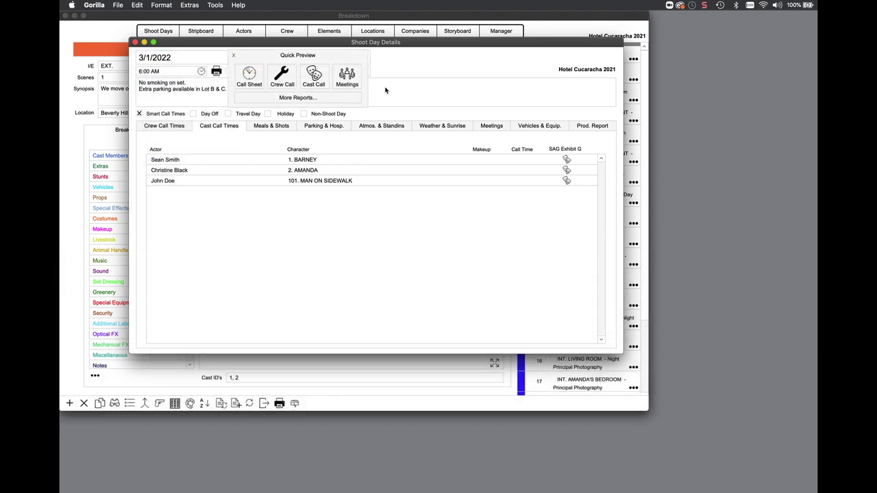
pyautogui.click(385, 89)
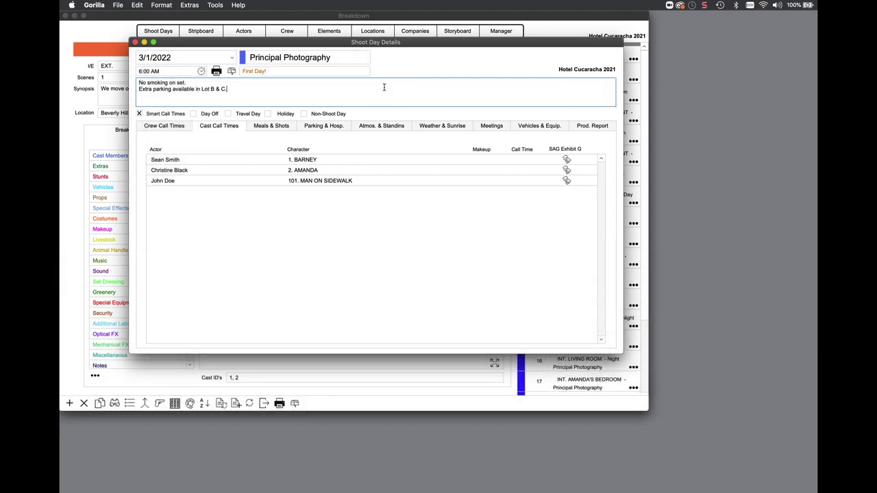
# - Review crew call times, toggle the 1st Camera Assistant's On Call on and off, then close
pyautogui.click(163, 128)
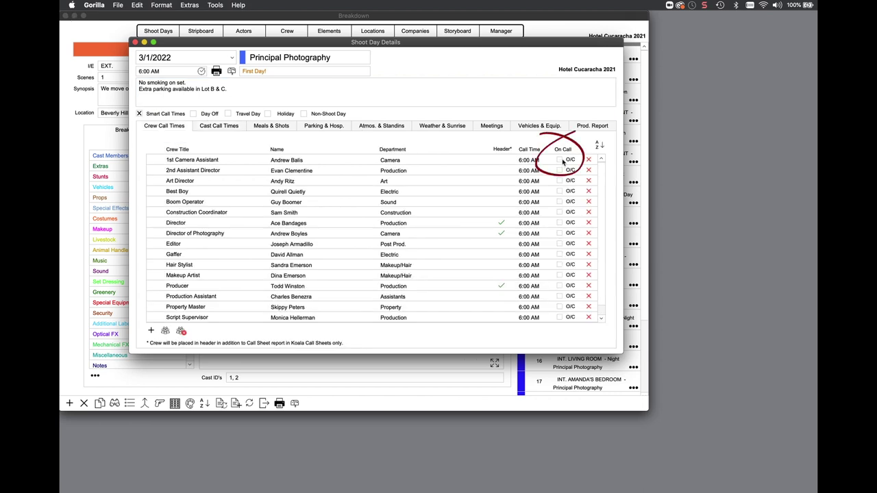
pyautogui.click(559, 160)
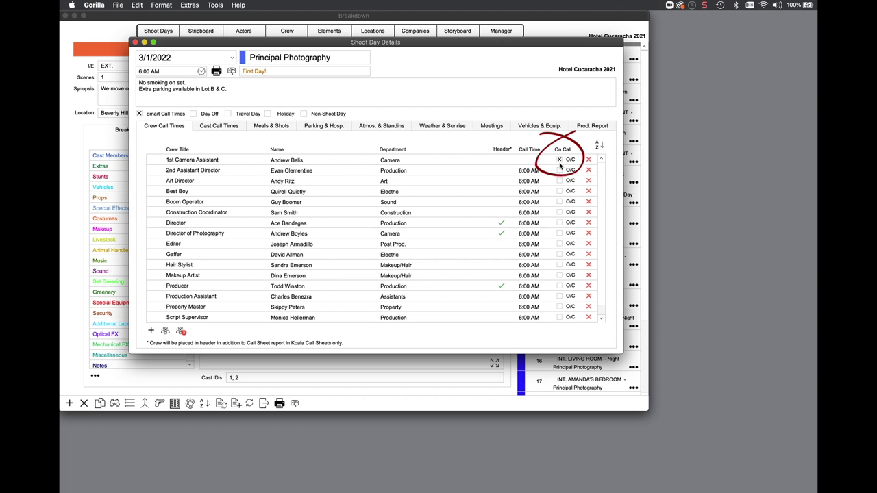
pyautogui.click(559, 160)
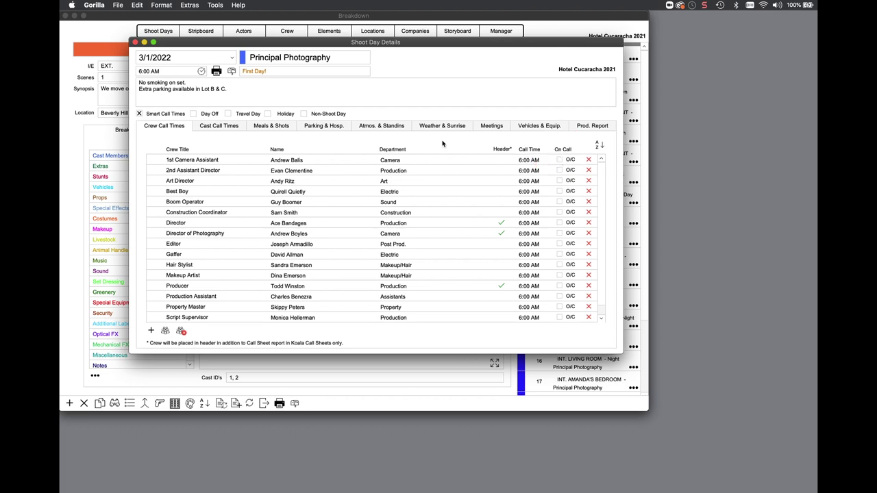
pyautogui.press('super+w')
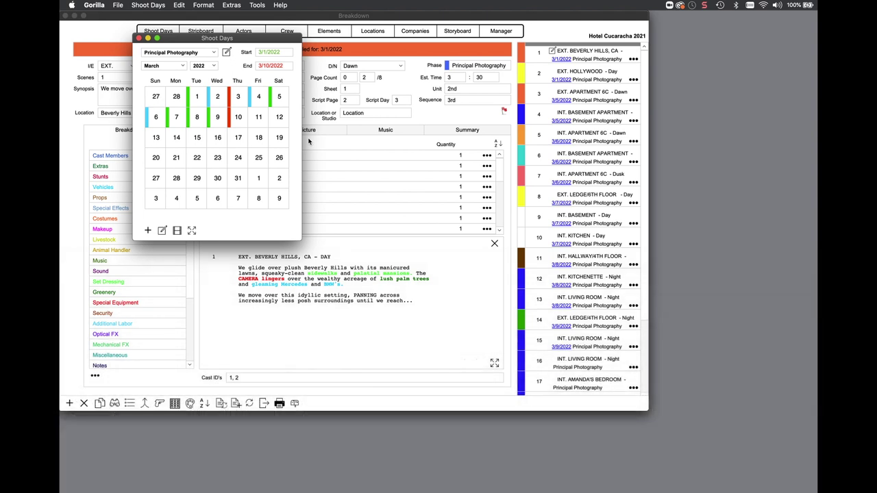
# - Add March 11 to Principal Photography, then enlarge the calendar and switch to the Underwater Shoot phase
pyautogui.click(259, 118)
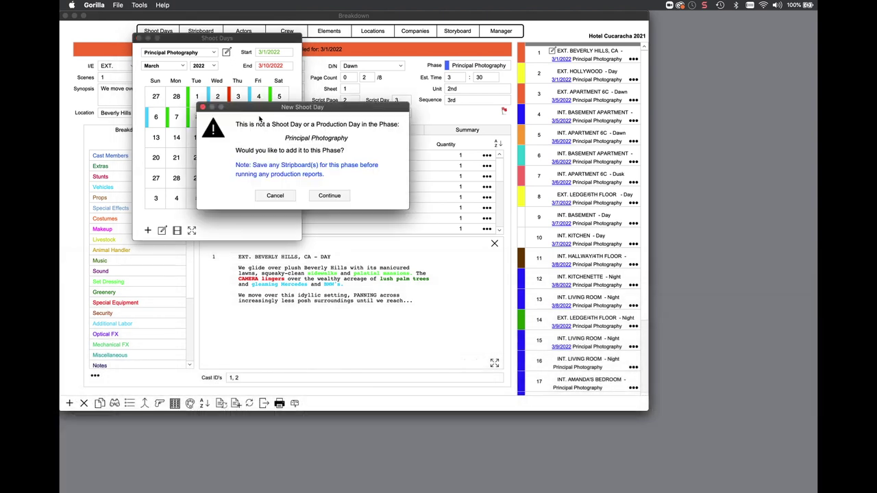
pyautogui.click(330, 196)
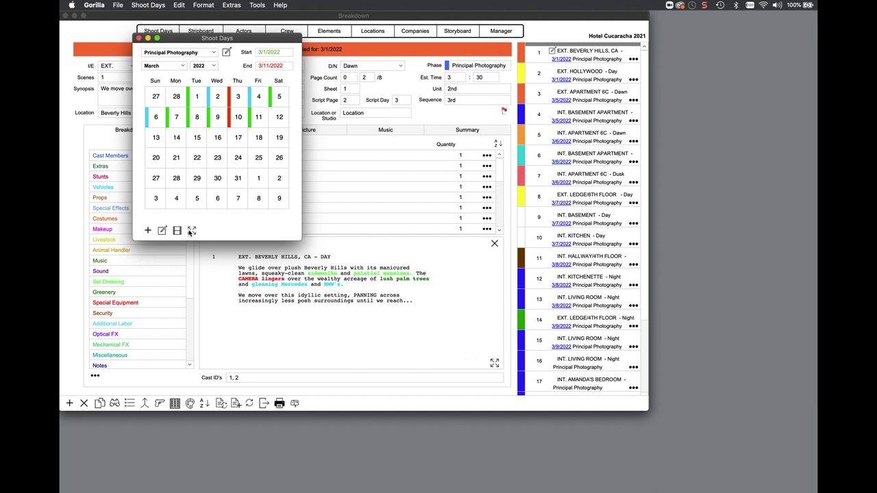
pyautogui.click(191, 231)
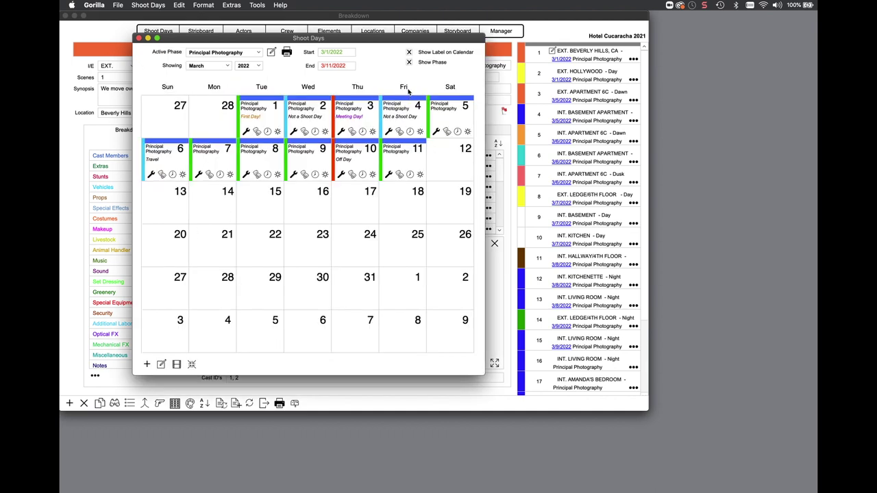
pyautogui.click(231, 57)
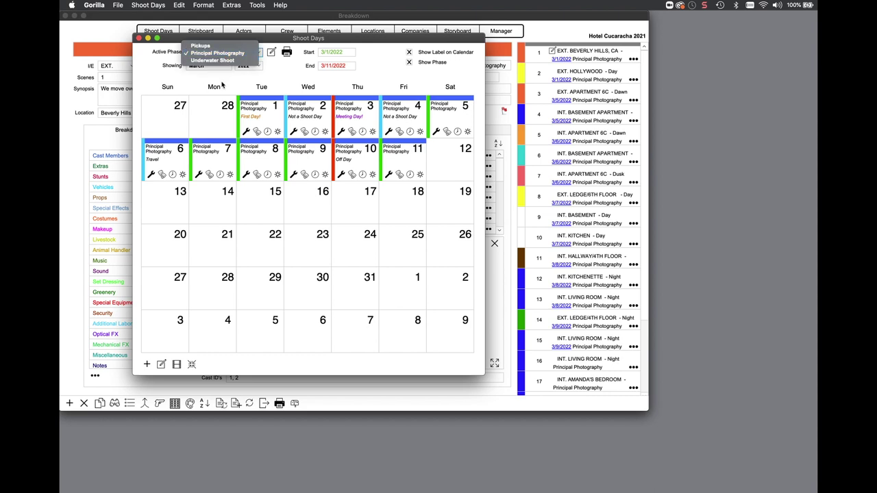
pyautogui.click(218, 65)
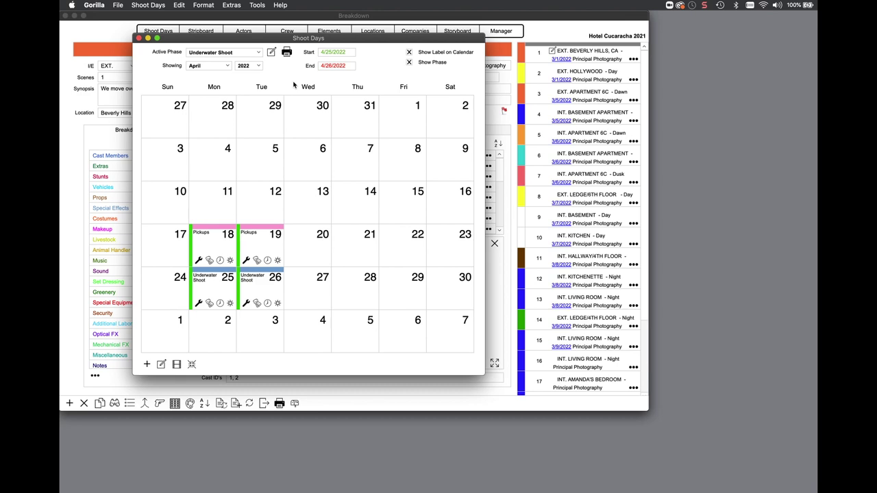
# - Close the shoot days calendar and bring up the Locations list
pyautogui.press('super+w')
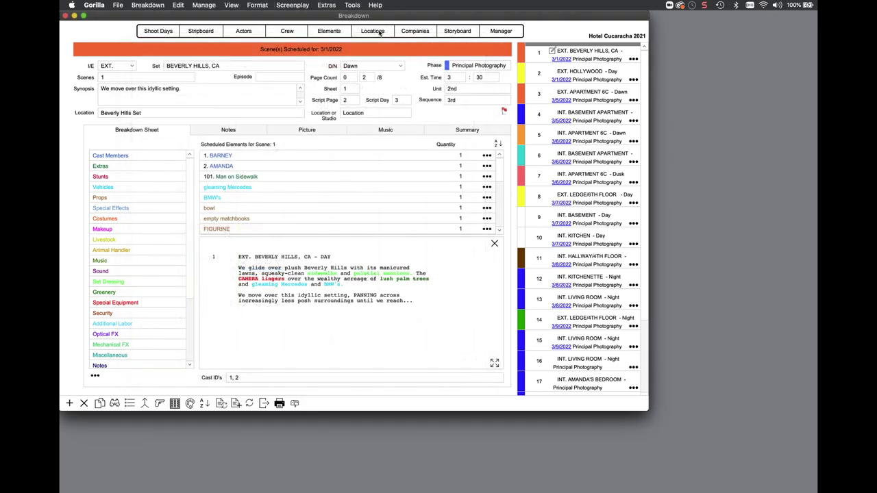
pyautogui.click(378, 33)
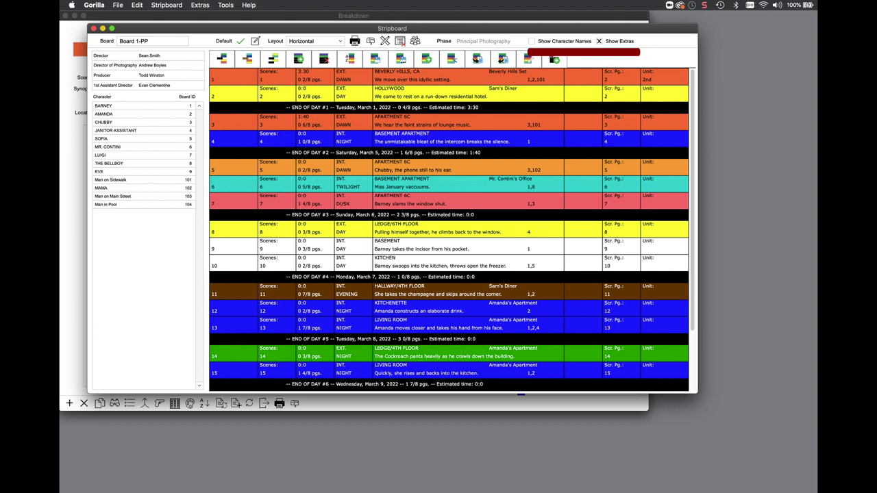
# - Turn on Show Character Names and Show Extras for the stripboard strips
pyautogui.click(531, 42)
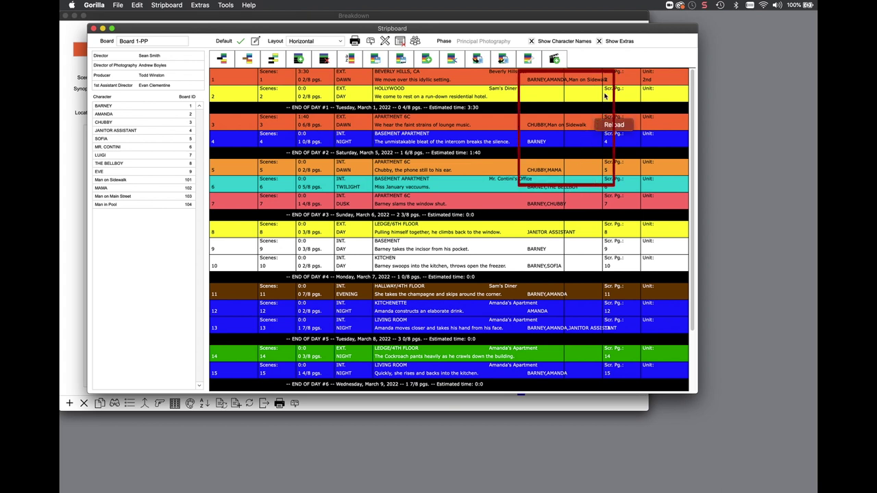
pyautogui.click(598, 41)
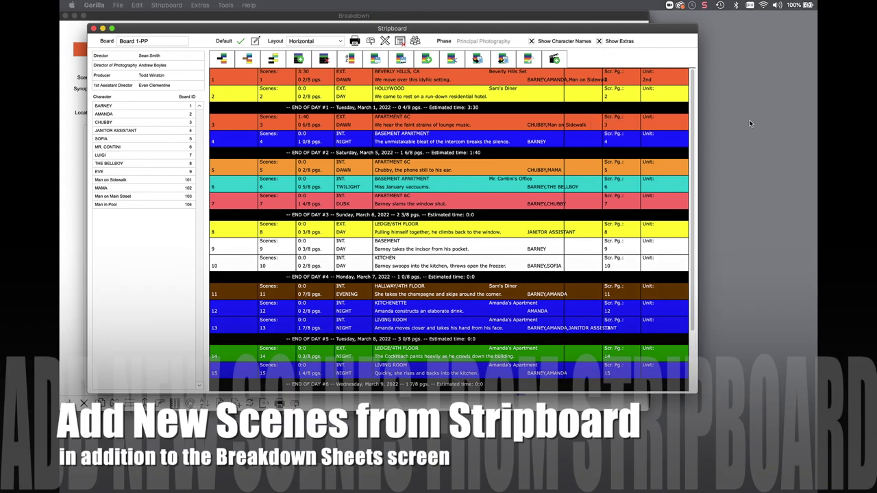
pyautogui.click(749, 120)
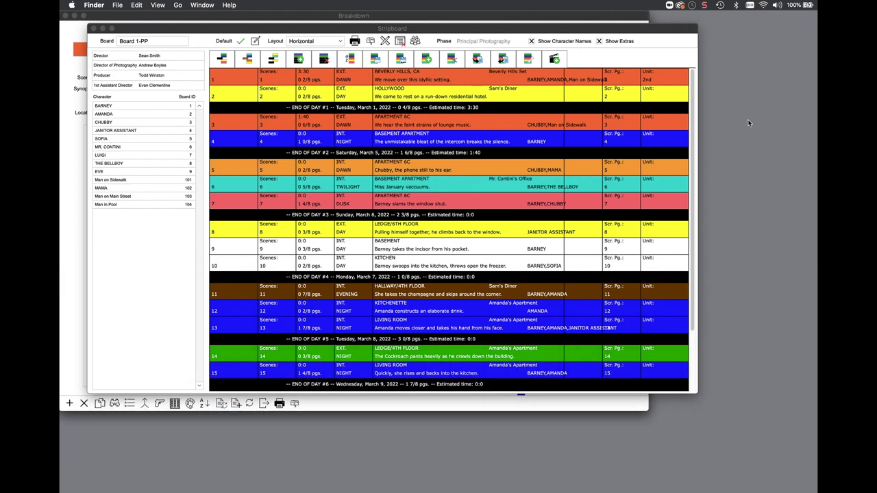
# - Bring the Board 1-PP stripboard forward, browse the scene list, and start a new breakdown sheet
pyautogui.click(499, 31)
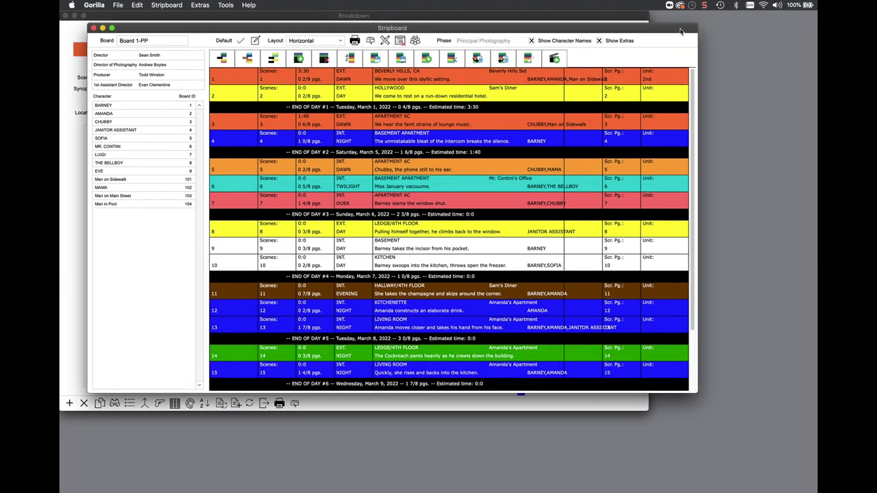
pyautogui.click(556, 60)
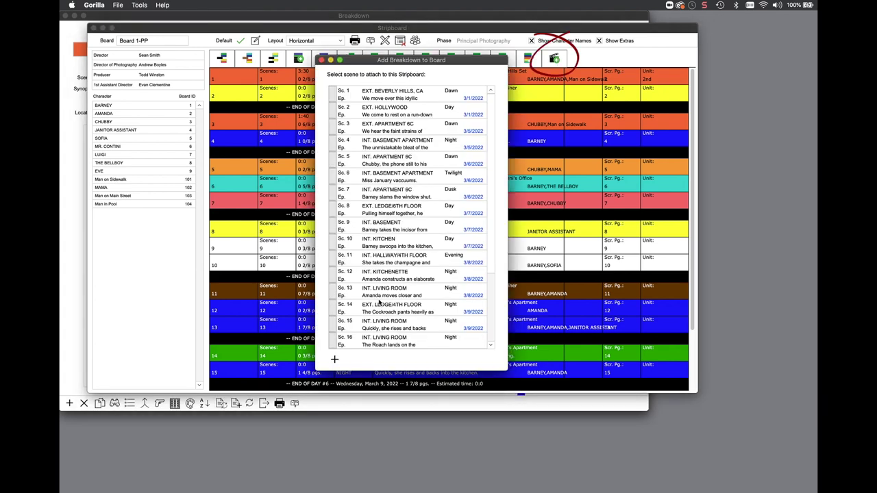
pyautogui.scroll(-5, 383, 298)
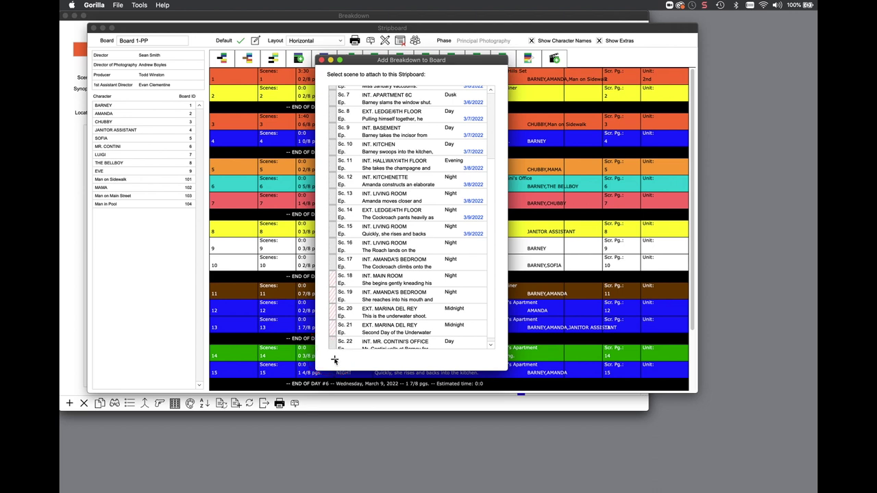
pyautogui.click(335, 360)
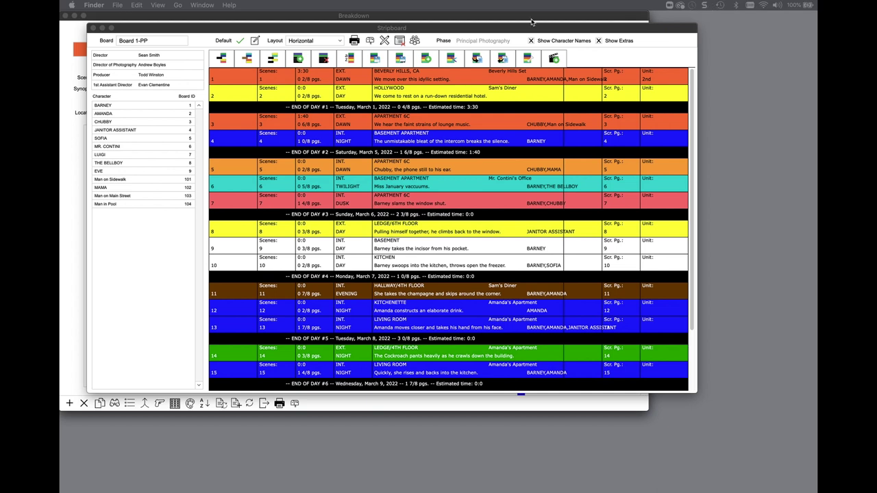
# - Add a day break to the stripboard, creating a new shoot day
pyautogui.click(421, 31)
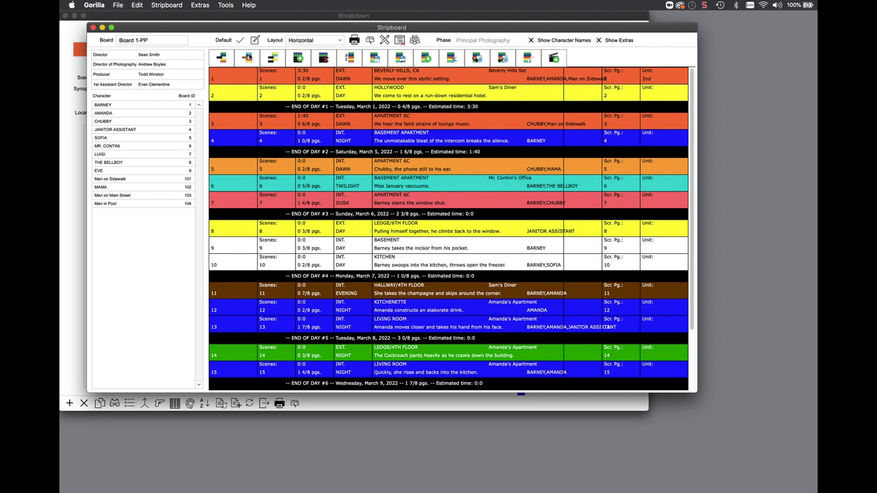
pyautogui.click(178, 5)
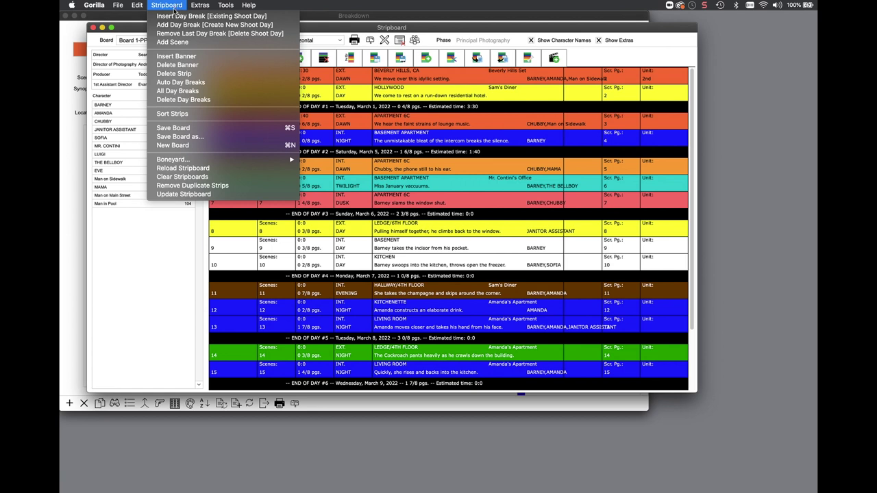
pyautogui.click(283, 25)
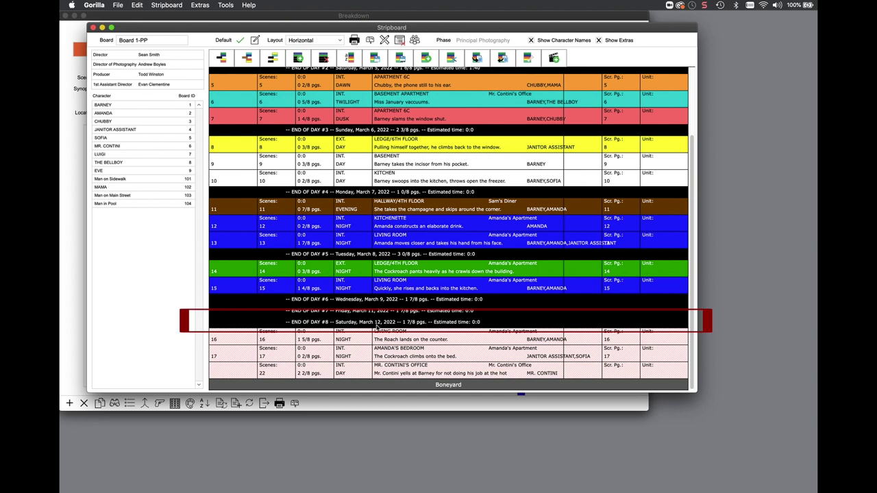
# - Remove the last day break, confirming deletion of the last shoot day
pyautogui.click(167, 6)
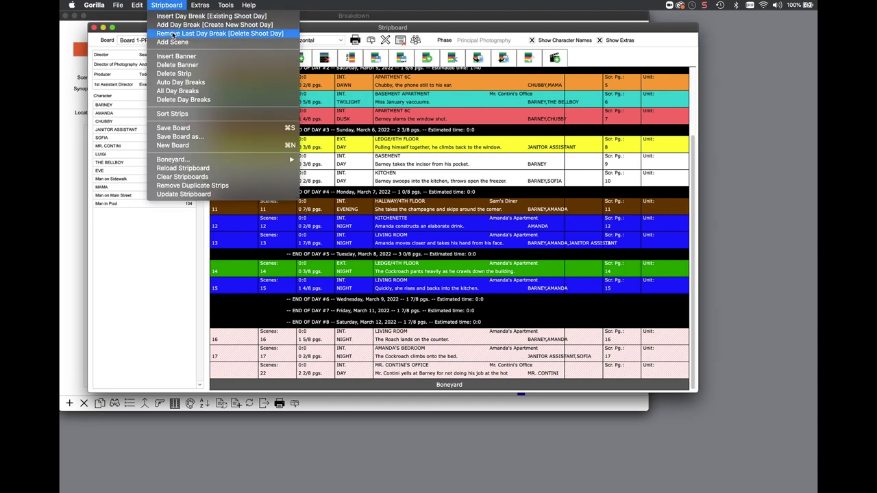
pyautogui.click(220, 32)
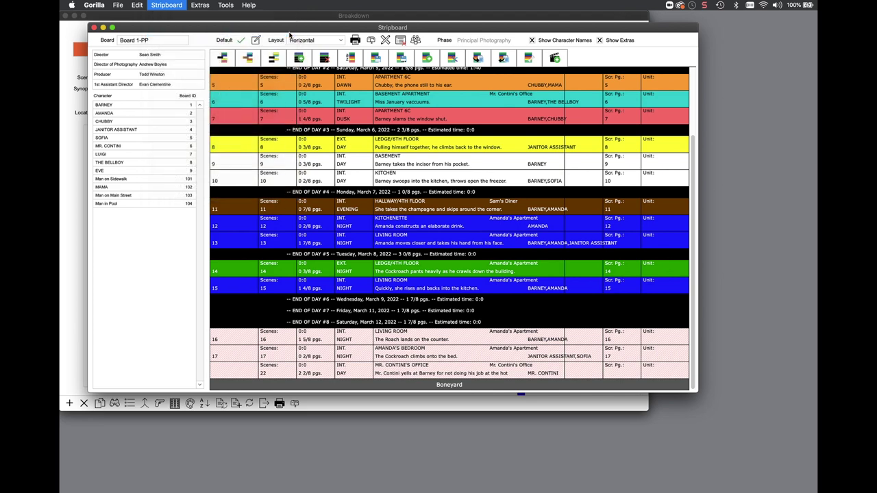
pyautogui.click(473, 192)
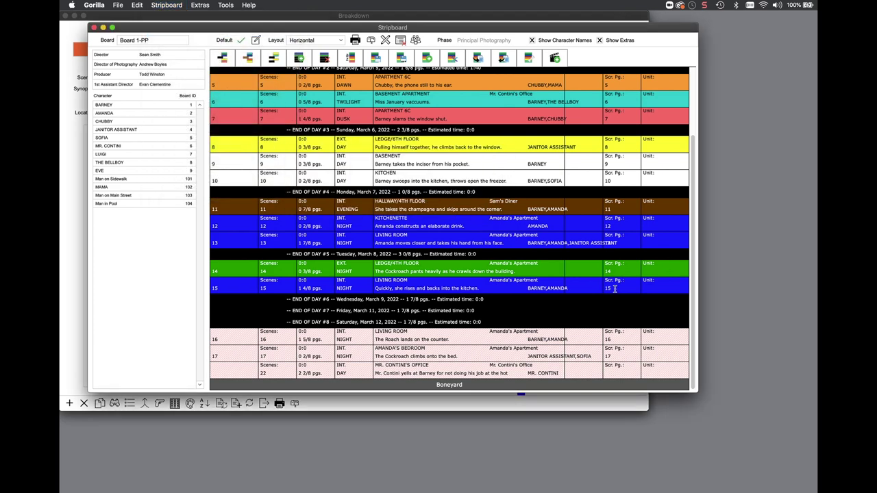
# - Open Scheduling Preferences and view the Stripboard options
pyautogui.press('super+comma')
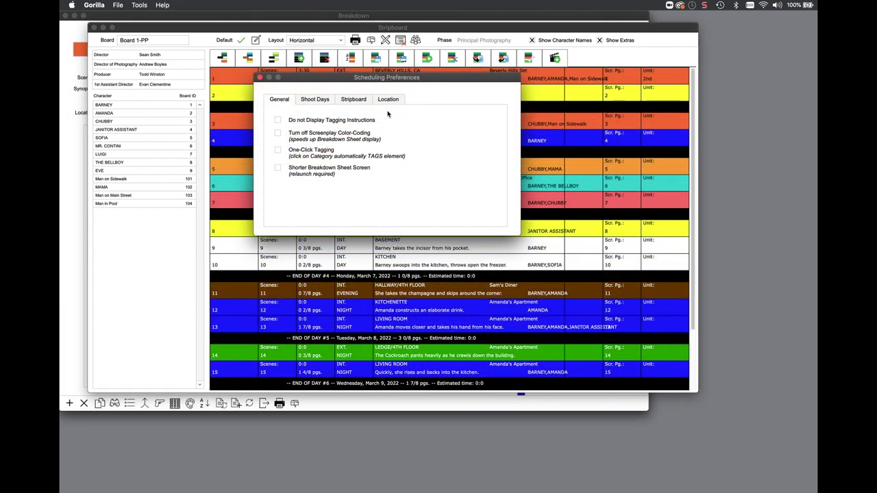
pyautogui.click(354, 100)
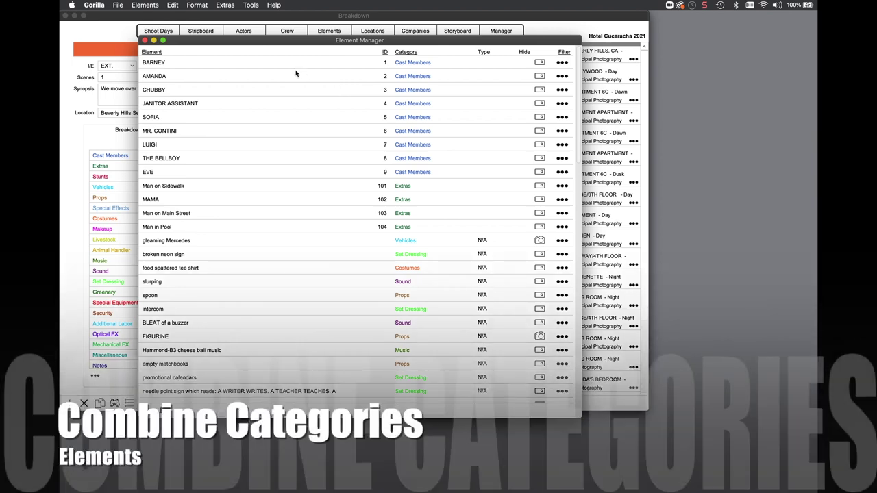
# - Combine element categories with Costumes as the primary category and pick the category to merge in
pyautogui.click(154, 7)
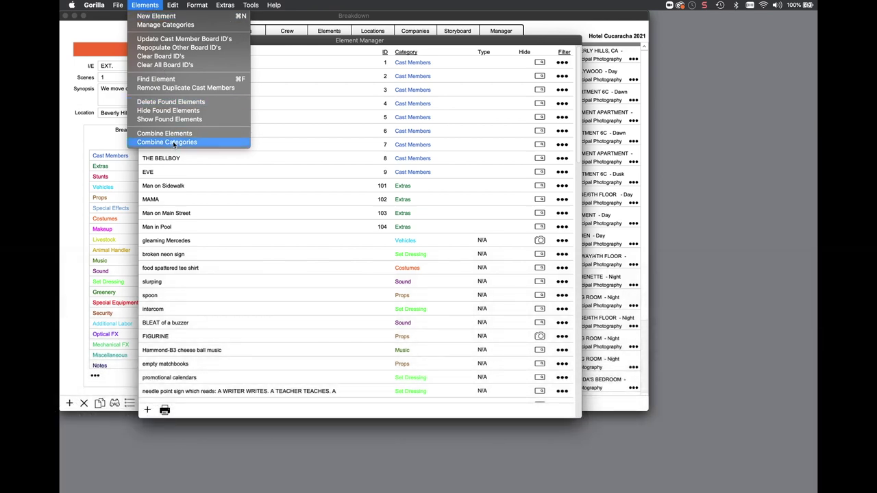
pyautogui.click(221, 143)
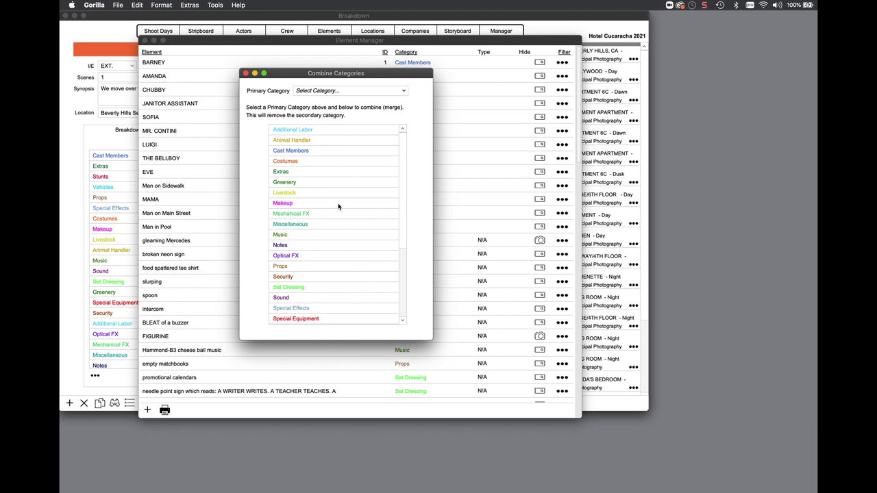
pyautogui.click(325, 91)
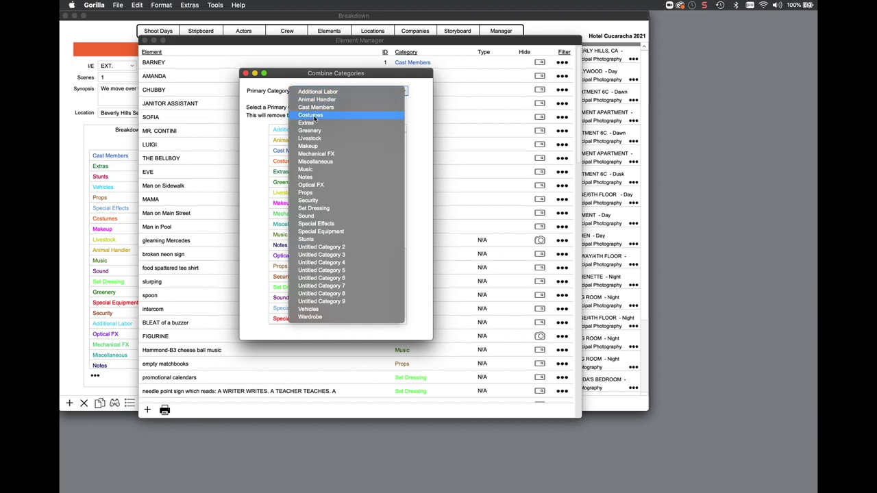
pyautogui.click(314, 114)
pyautogui.scroll(-5, 330, 258)
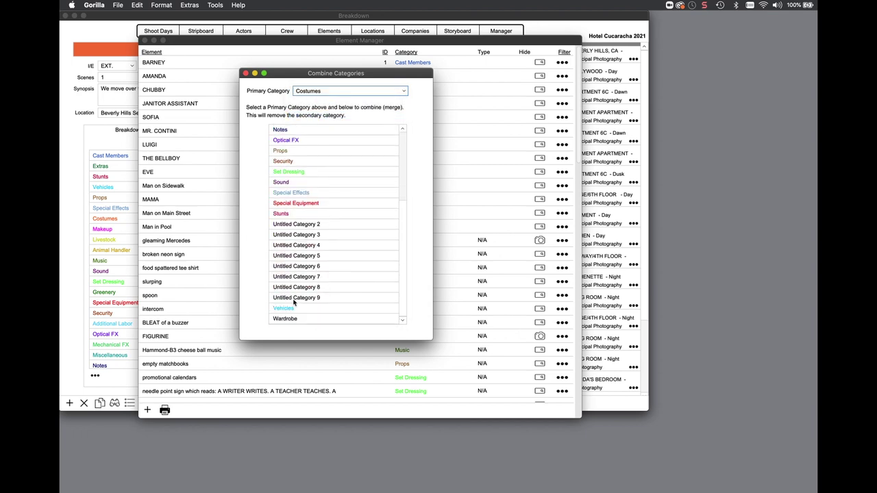
pyautogui.click(281, 326)
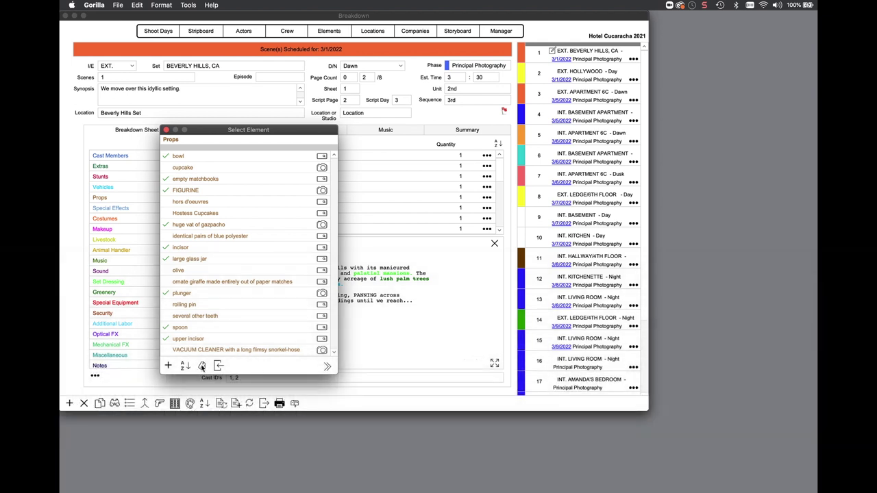
# - Repopulate Props board IDs with abbreviation PR starting at 1, giving PR1 through PR18
pyautogui.click(201, 367)
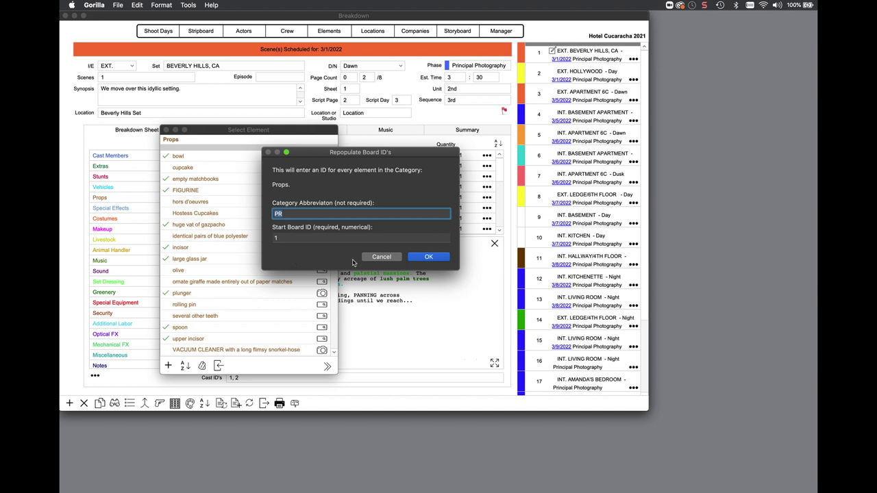
pyautogui.click(430, 258)
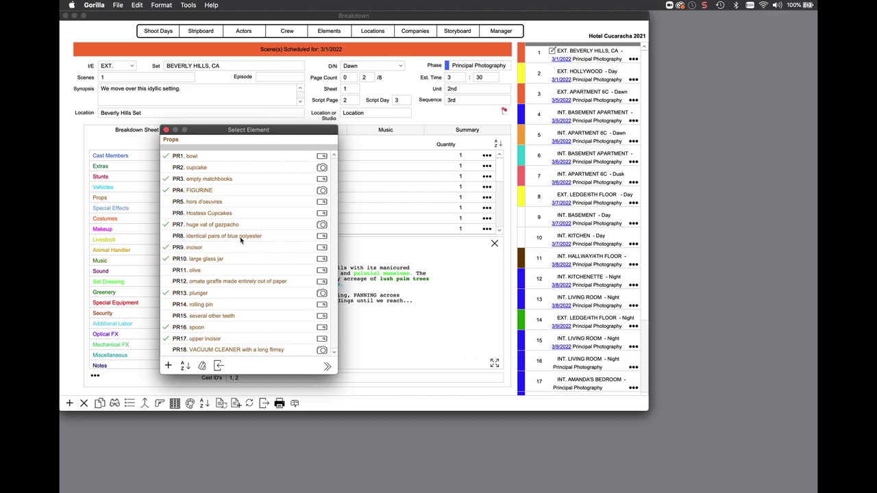
# - Close the Props selector and open the Element Manager
pyautogui.click(165, 130)
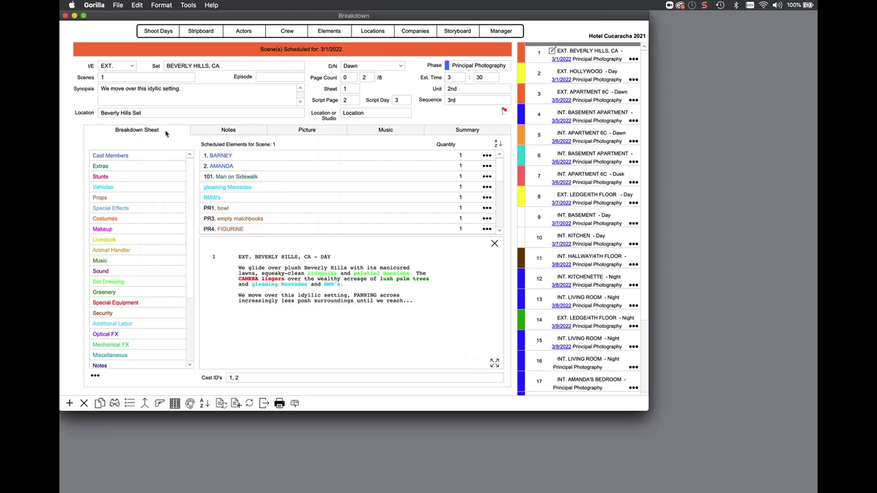
pyautogui.doubleClick(233, 217)
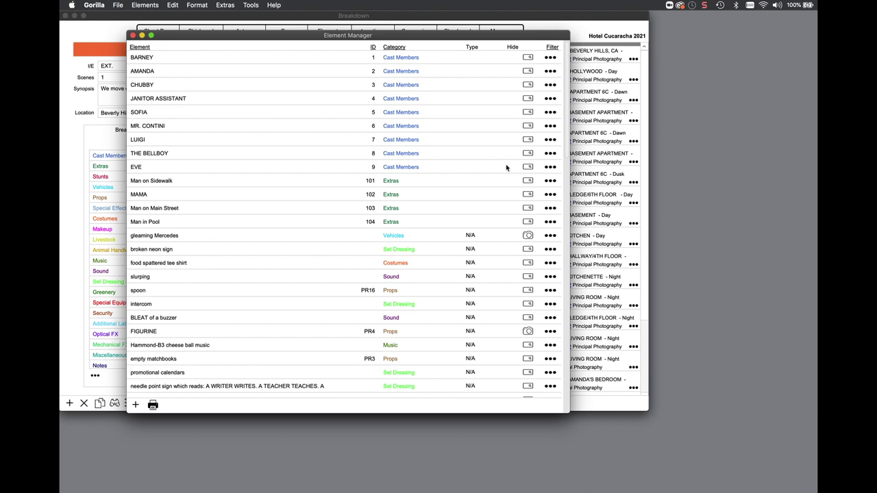
pyautogui.scroll(-10, 493, 175)
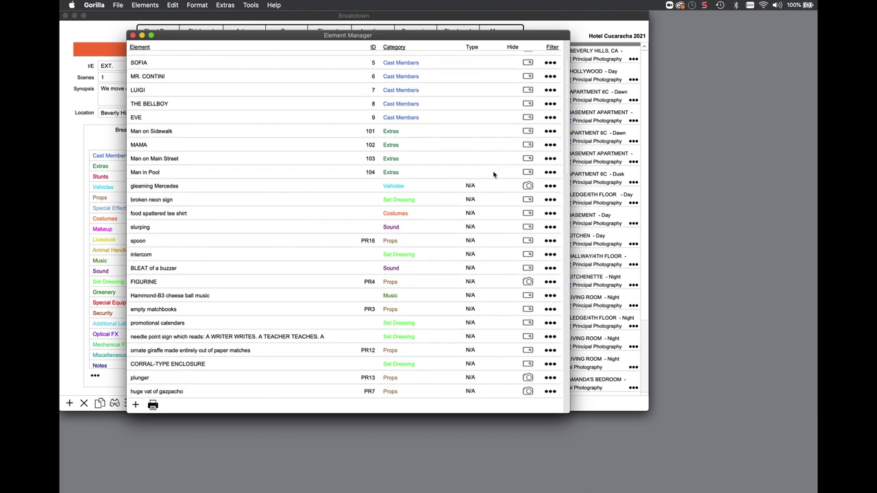
pyautogui.scroll(-19, 493, 175)
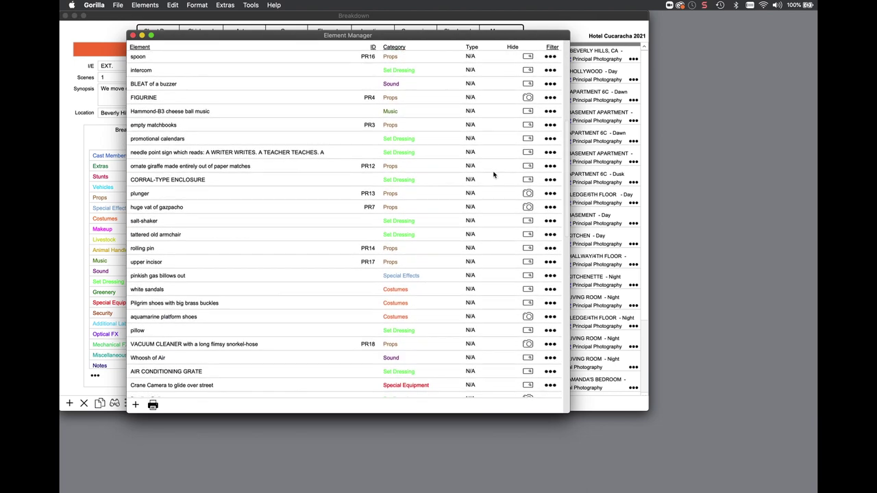
pyautogui.scroll(-19, 493, 174)
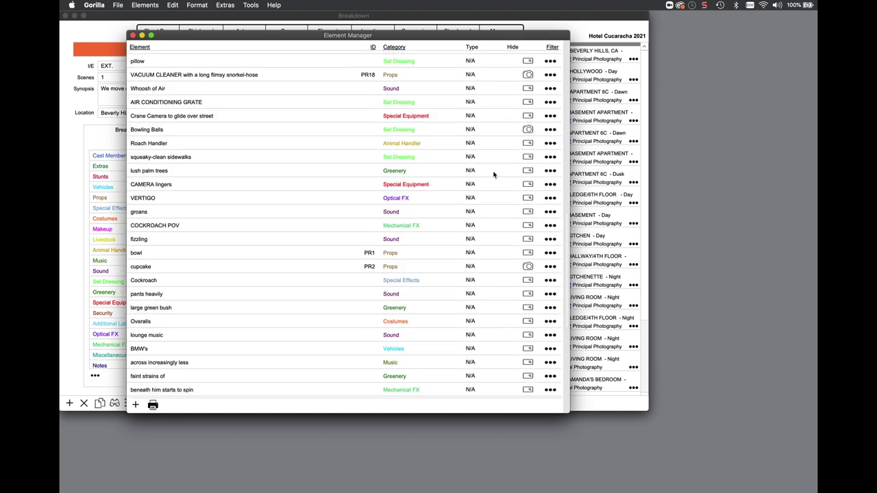
pyautogui.scroll(20, 493, 175)
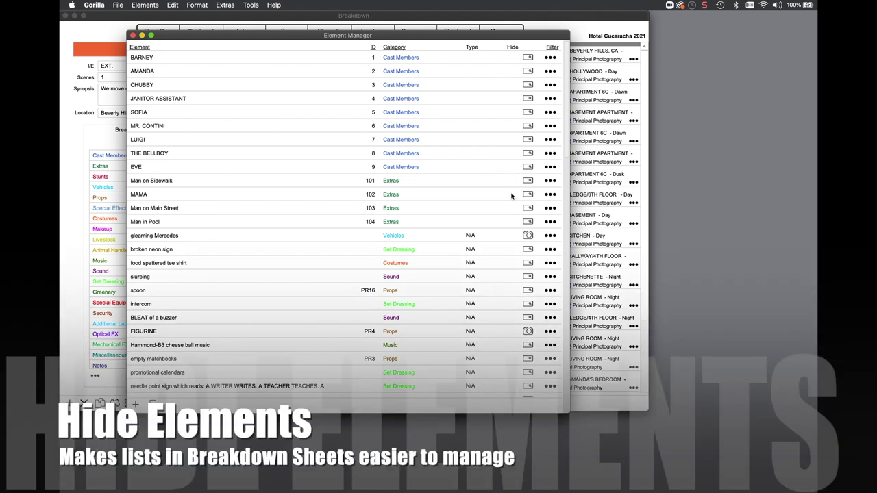
# - Hide Man on Main Street, Man in Pool, gleaming Mercedes and broken neon sign, then re-sort the list
pyautogui.click(512, 208)
pyautogui.click(514, 221)
pyautogui.click(513, 235)
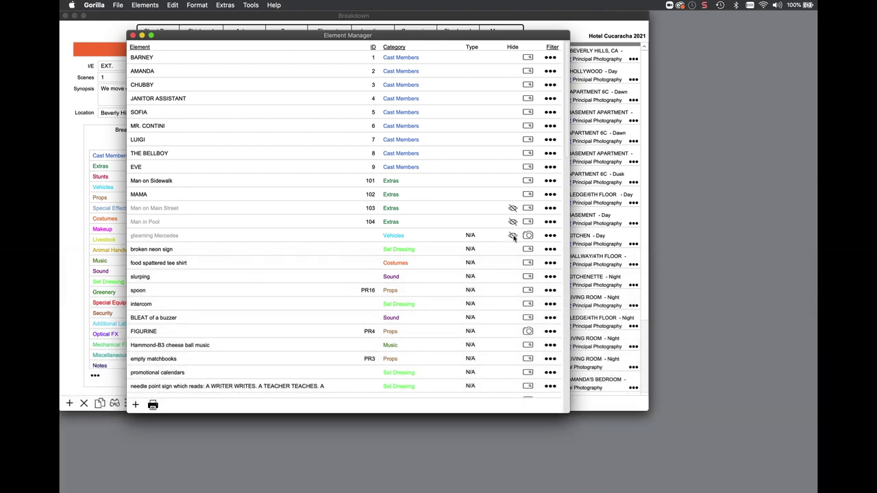
pyautogui.click(512, 249)
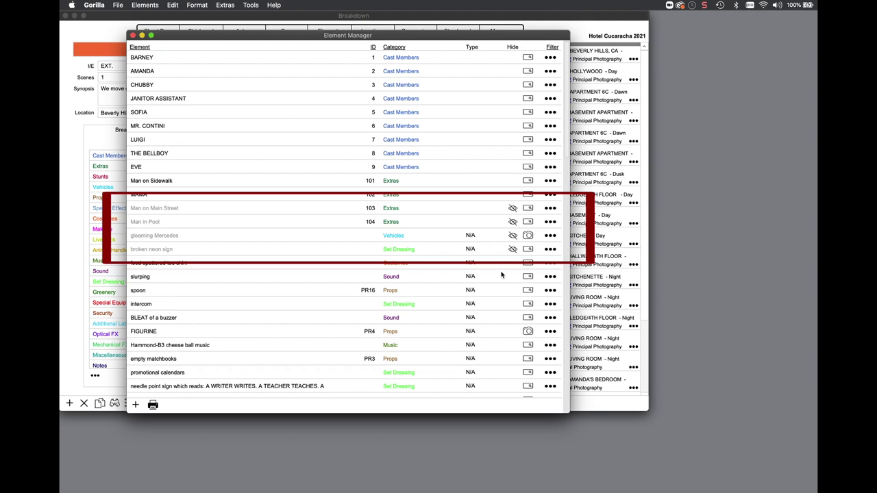
pyautogui.click(555, 47)
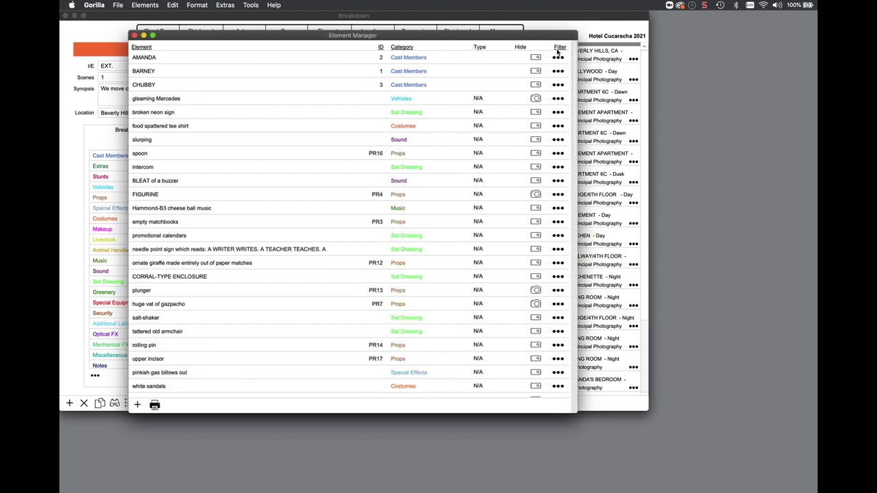
# - Filter the element list to Costumes, then switch the filter to Props
pyautogui.click(559, 50)
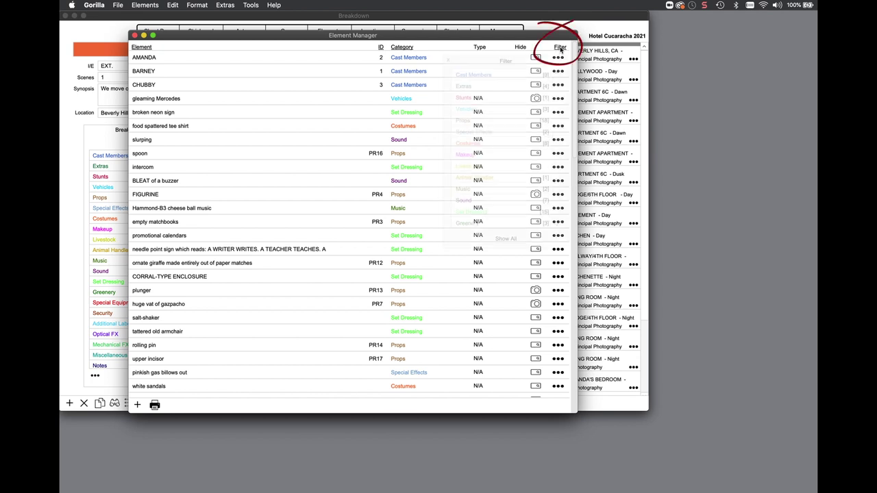
pyautogui.click(470, 144)
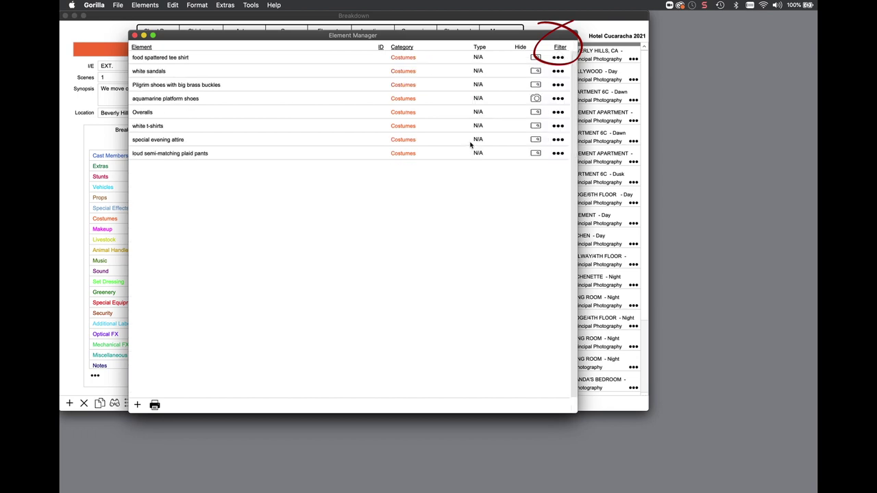
pyautogui.click(560, 48)
pyautogui.click(479, 121)
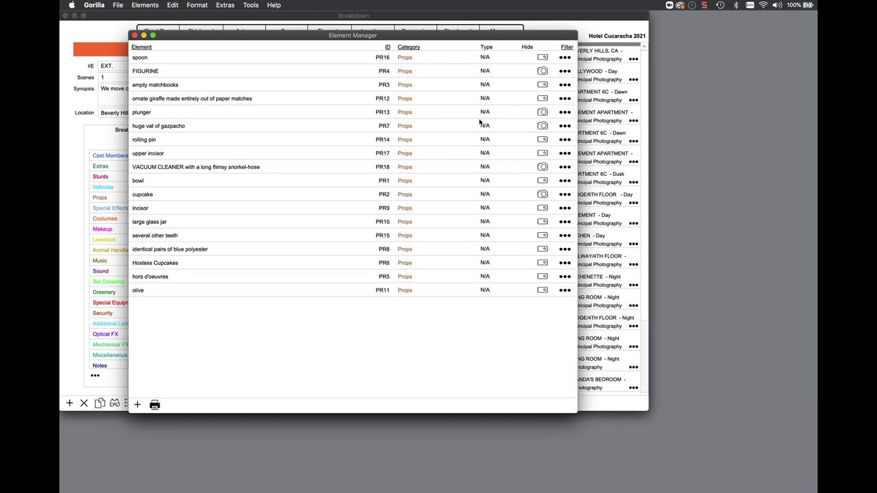
# - Run Delete Found Elements on the shown Props elements and answer the warning
pyautogui.click(145, 6)
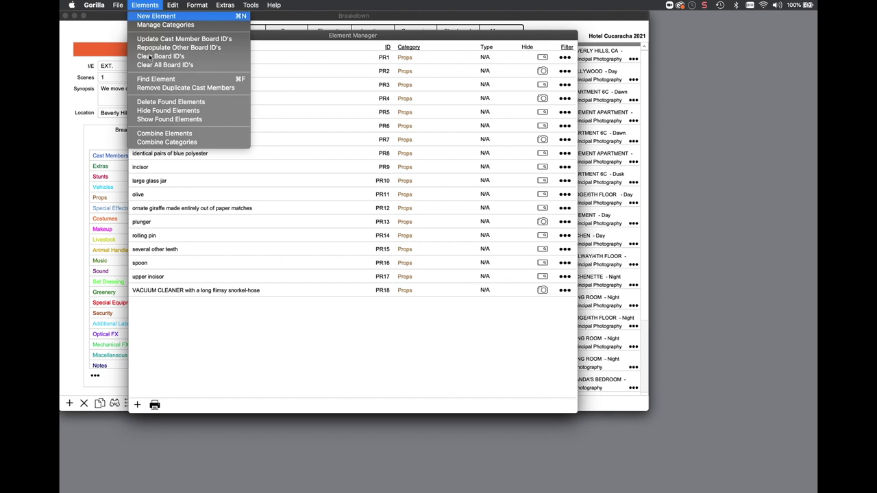
pyautogui.click(219, 102)
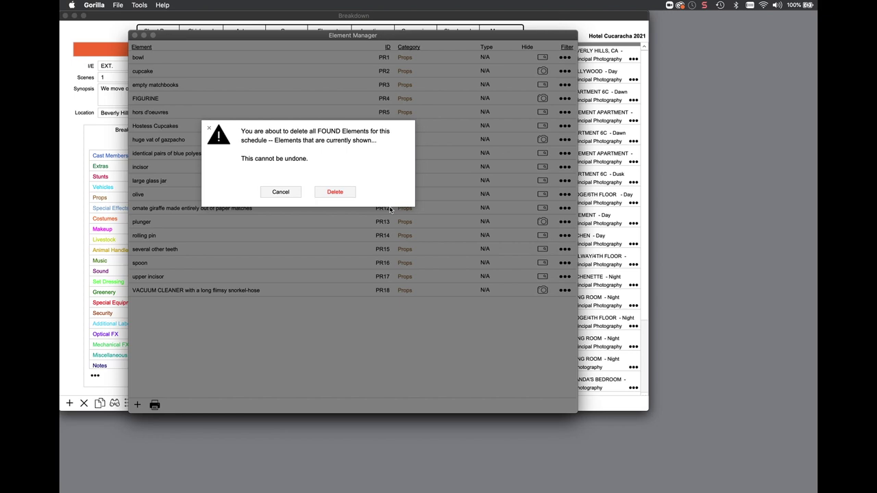
pyautogui.click(335, 192)
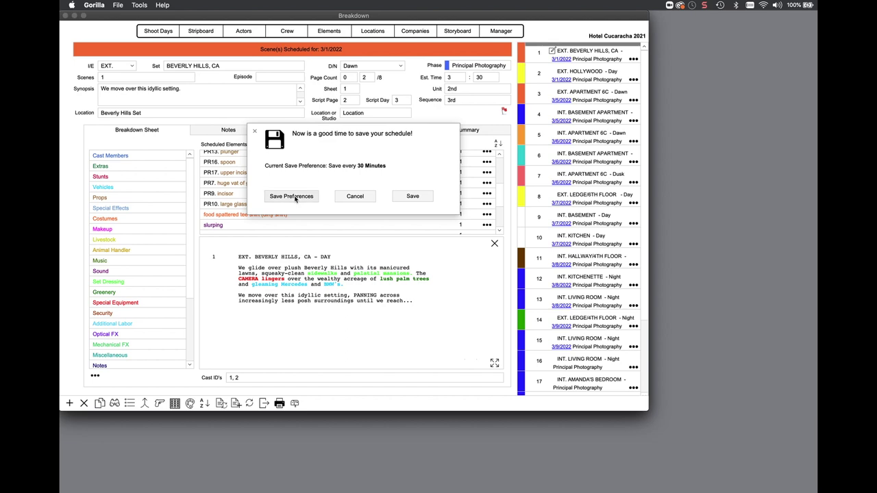
# - Open the auto-save preferences and keep the save reminder interval at 30 Minutes
pyautogui.click(294, 198)
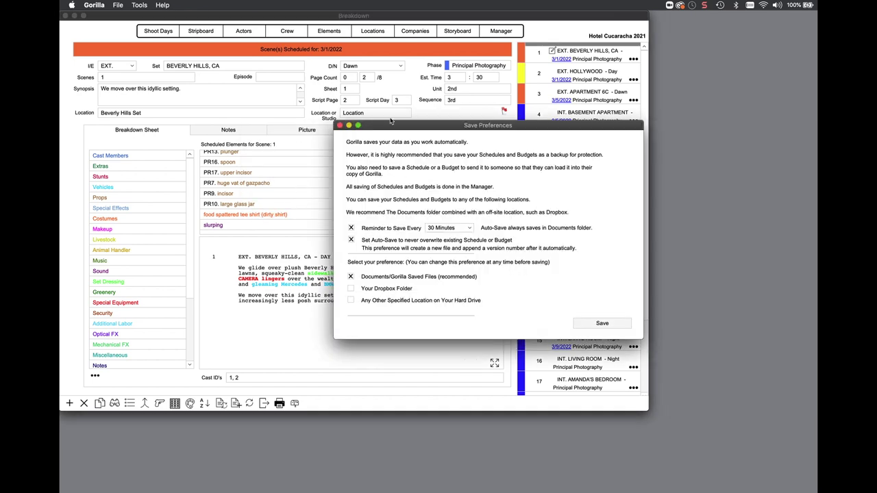
pyautogui.moveTo(465, 125); pyautogui.dragTo(348, 86)
pyautogui.click(344, 189)
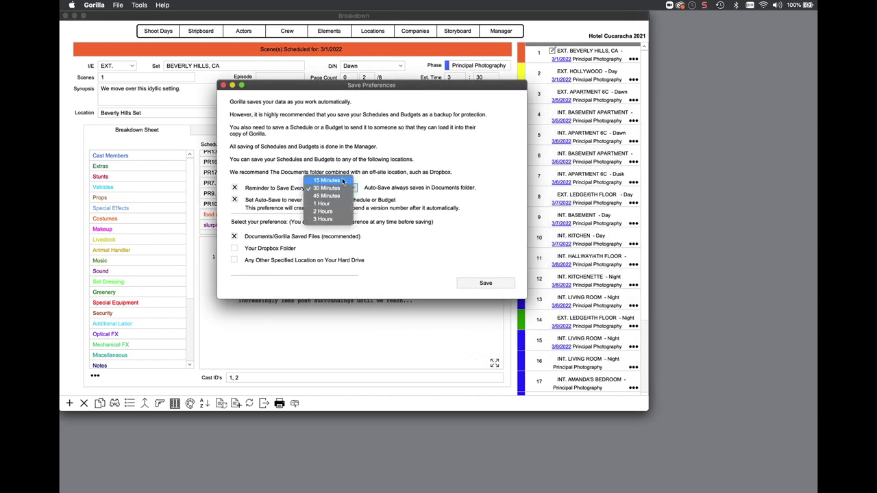
pyautogui.click(424, 242)
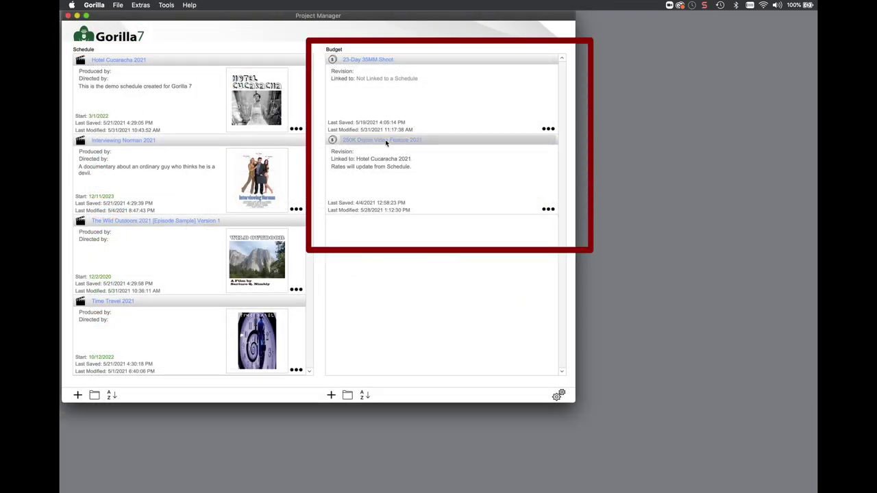
# - Open the 250K Digital Video Feature 2021 budget and expand, then collapse, WRITING
pyautogui.doubleClick(400, 154)
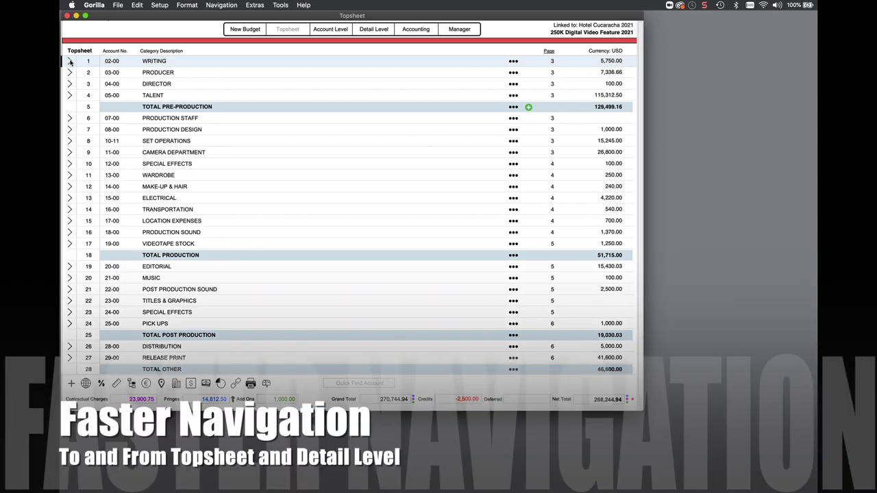
pyautogui.click(70, 62)
pyautogui.click(71, 62)
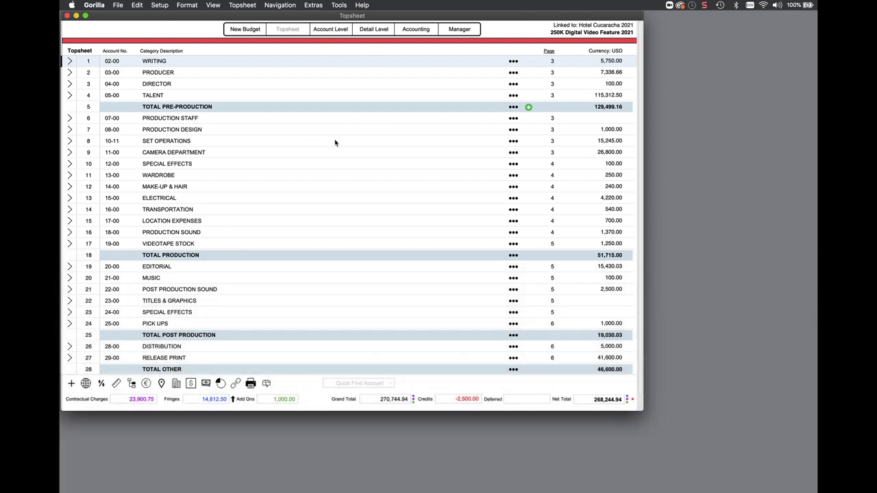
# - View the Net Total and Grand Total breakdowns, then bring up the budgeting reports
pyautogui.click(603, 402)
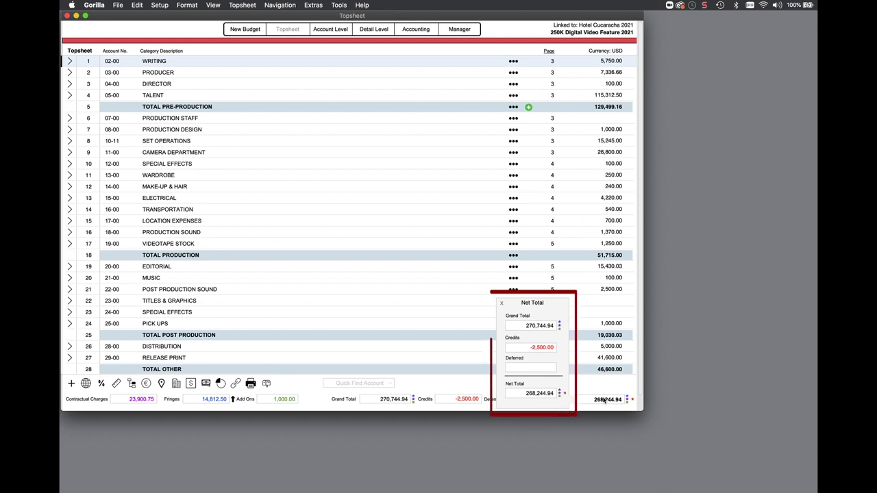
pyautogui.click(502, 302)
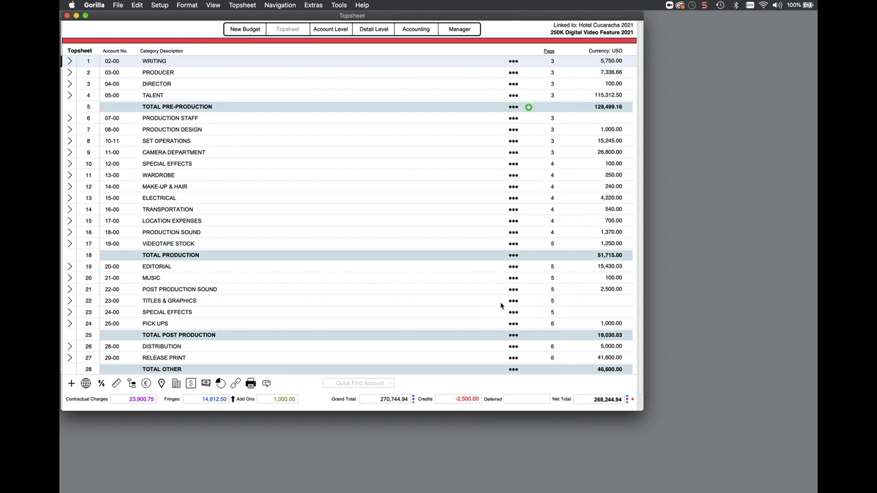
pyautogui.click(392, 401)
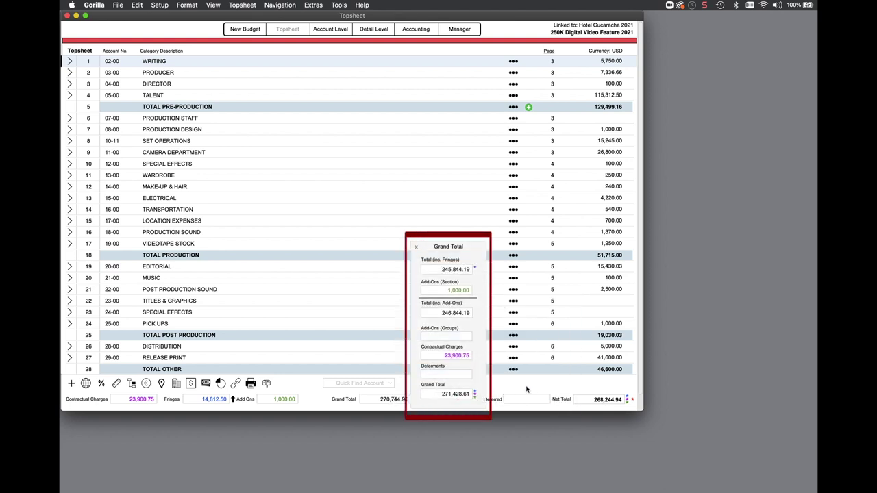
pyautogui.click(416, 247)
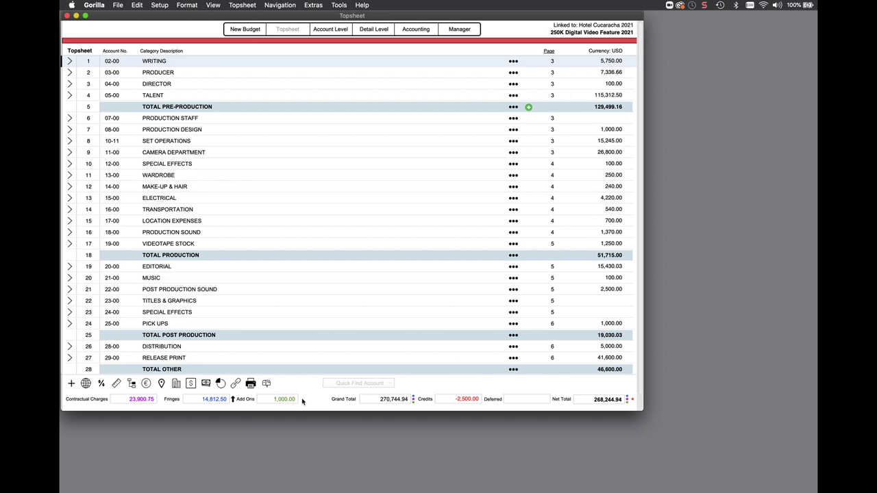
pyautogui.press('super+p')
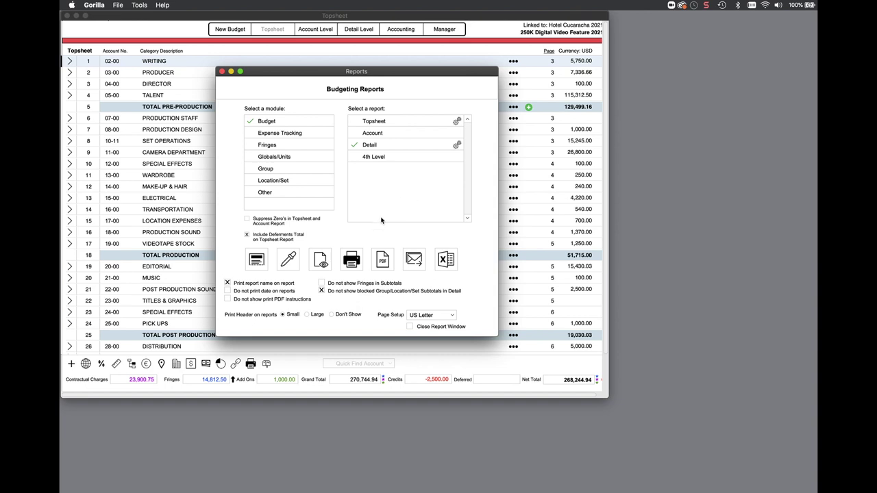
# - Preview the Classic detail report through page 6, then close the preview and reports
pyautogui.click(325, 263)
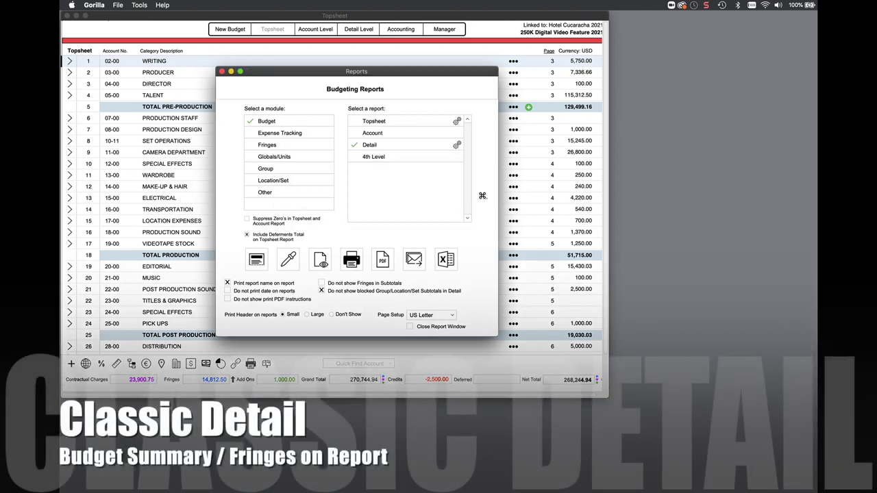
pyautogui.click(481, 195)
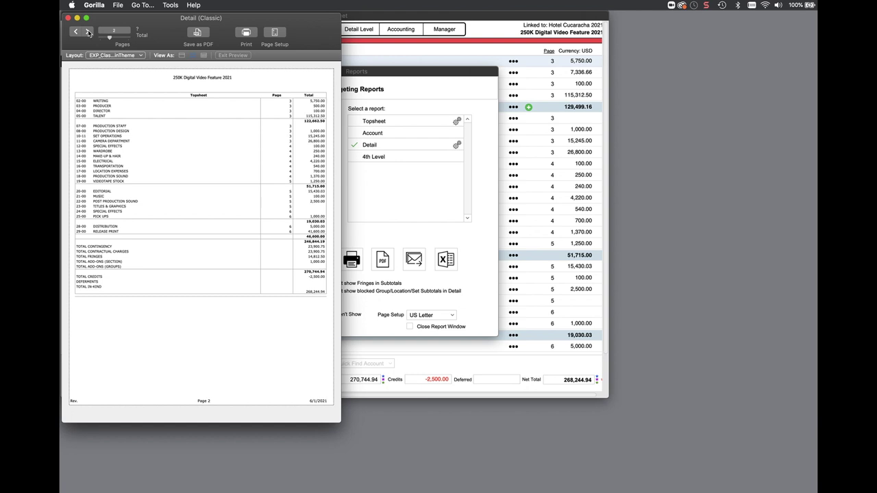
pyautogui.click(87, 32)
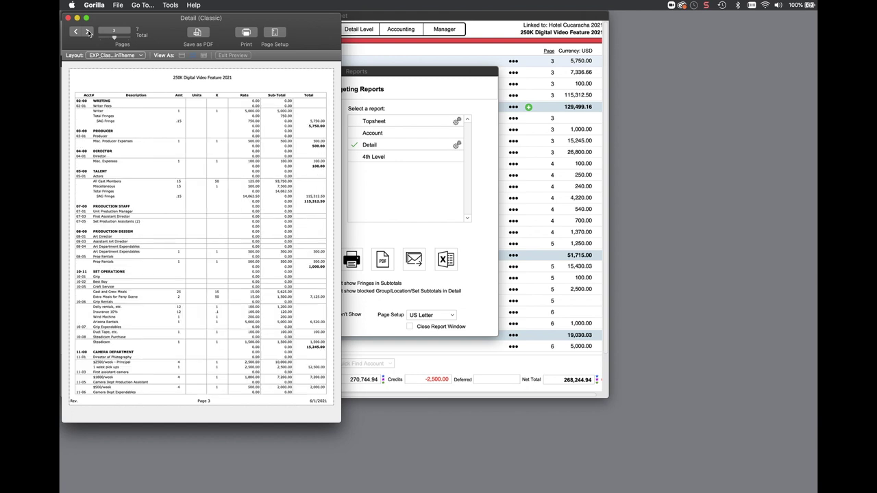
pyautogui.click(87, 33)
pyautogui.click(87, 32)
pyautogui.click(88, 33)
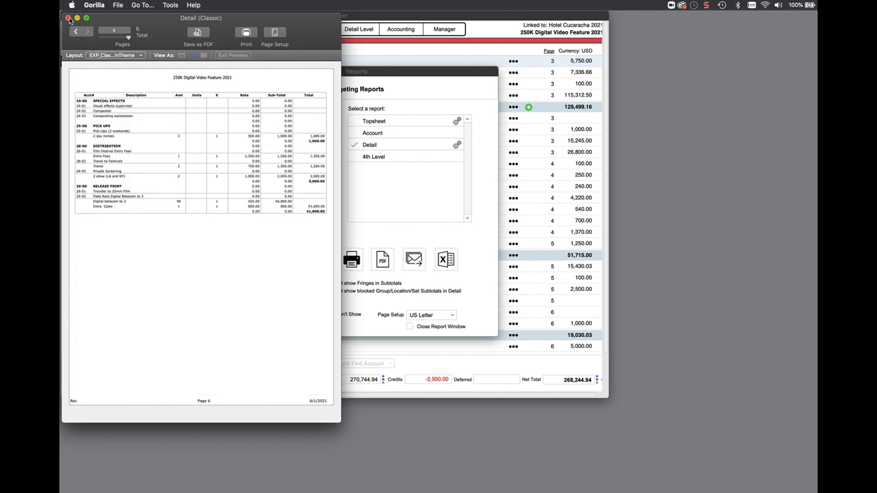
pyautogui.click(68, 18)
pyautogui.click(223, 73)
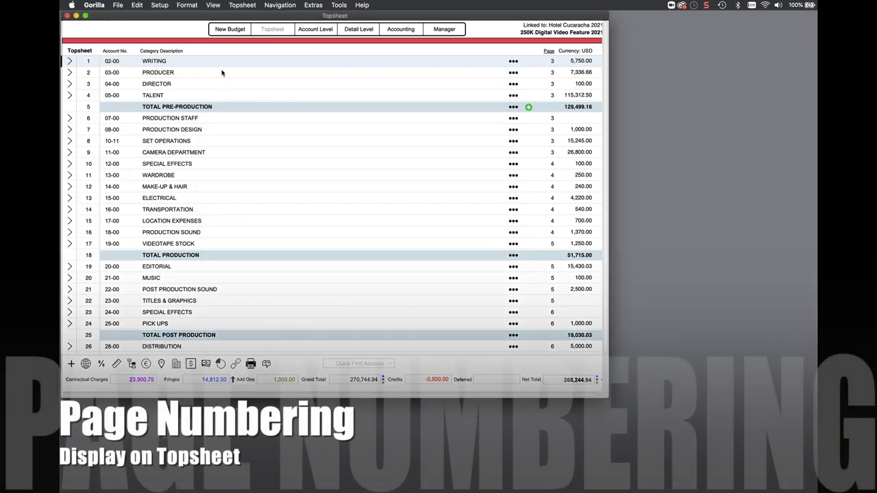
# - Run Update Page Numbers on Topsheet from the Topsheet menu
pyautogui.click(242, 5)
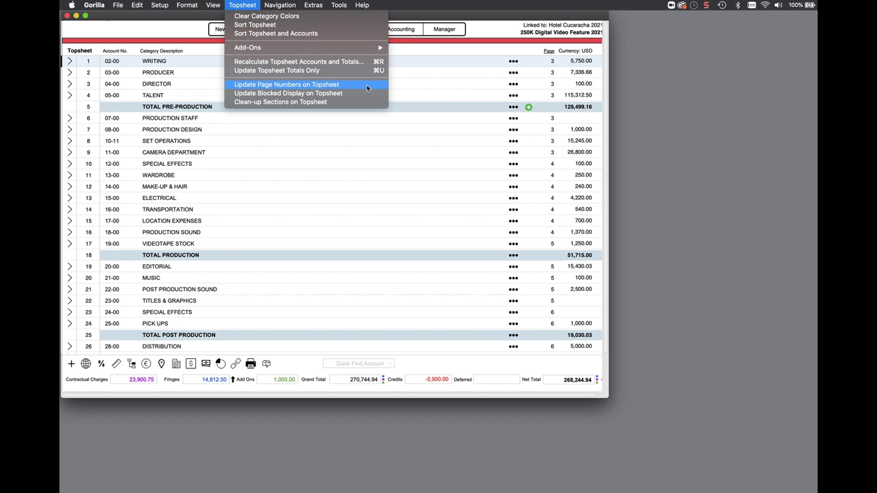
pyautogui.click(368, 84)
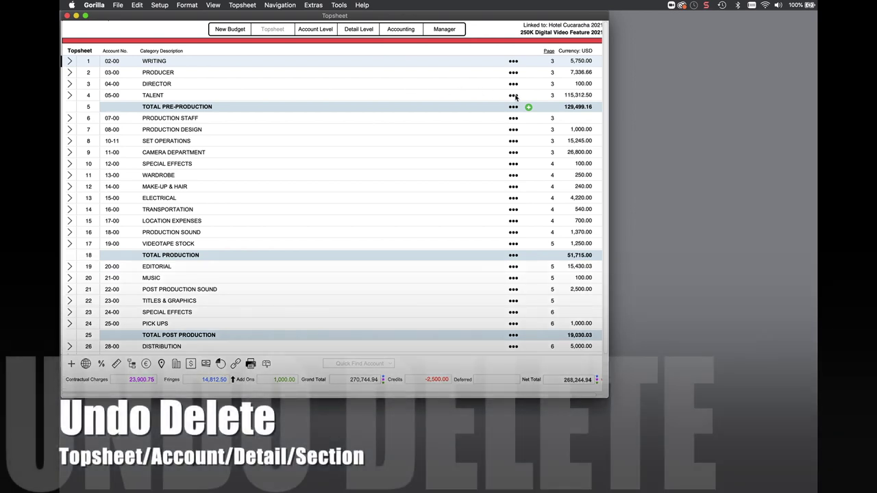
# - Delete the 05-00 TALENT category with its accounts, then undo and restore it
pyautogui.click(515, 96)
pyautogui.click(515, 96)
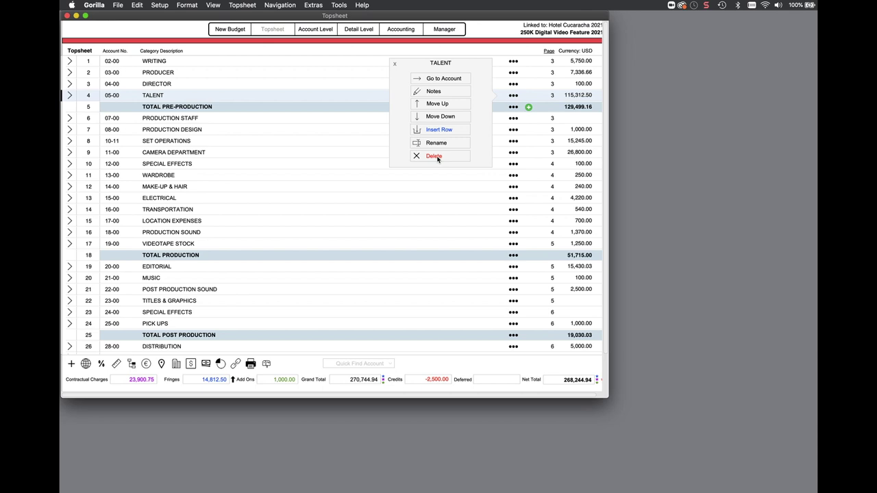
pyautogui.click(434, 156)
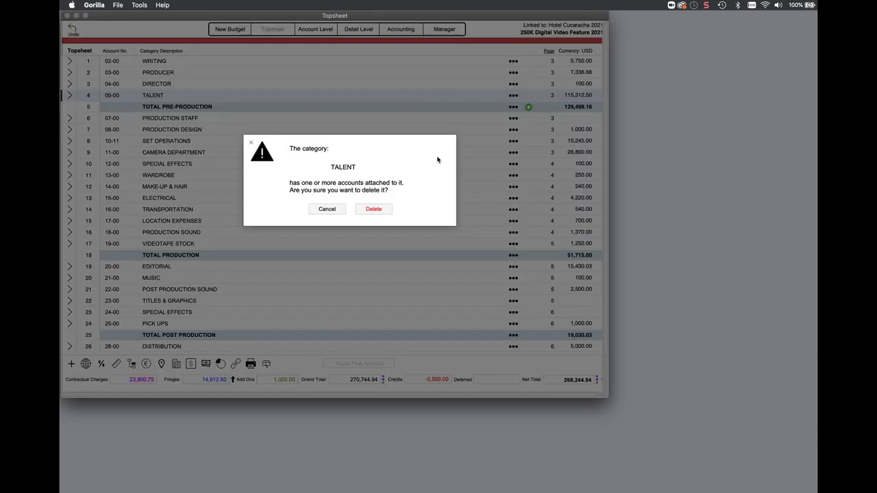
pyautogui.click(369, 213)
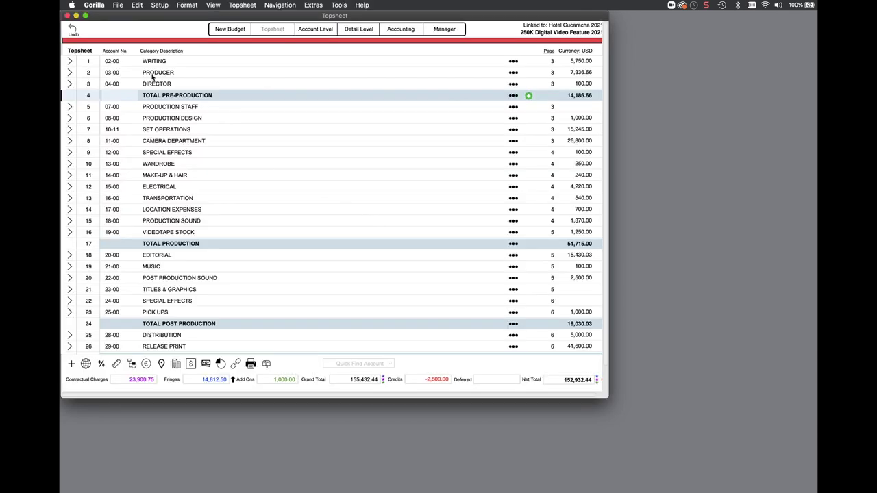
pyautogui.click(73, 30)
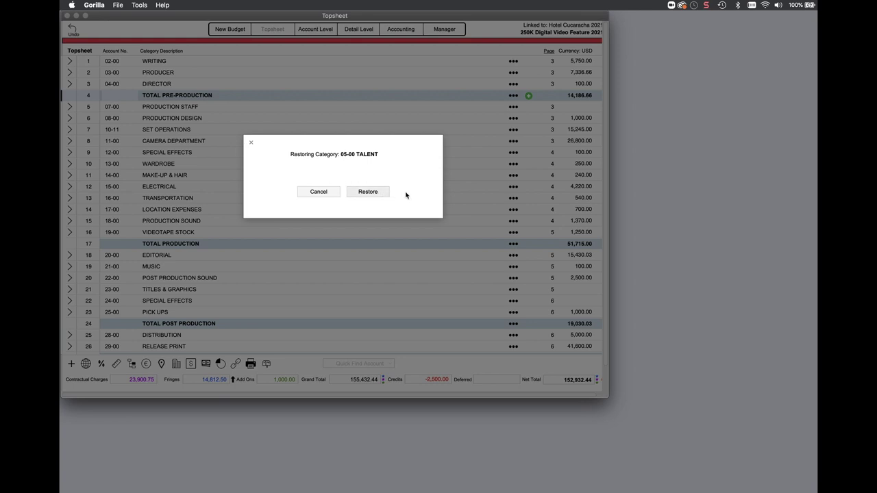
pyautogui.click(354, 191)
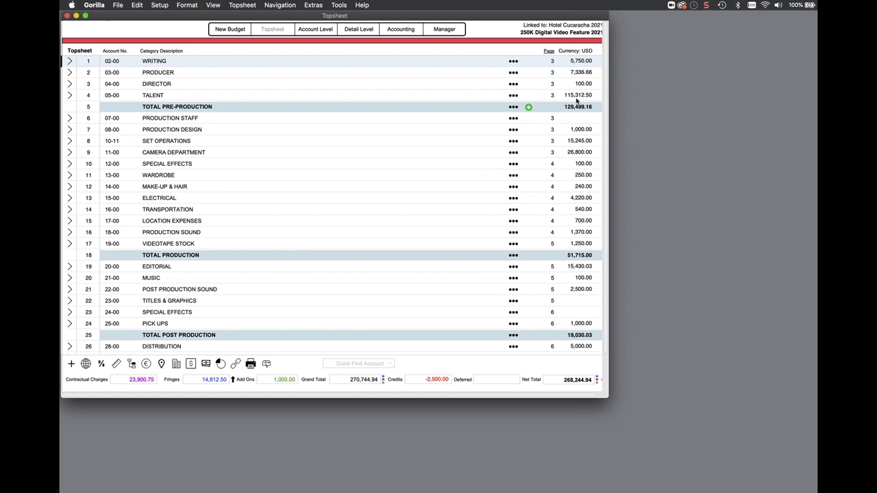
# - Refocus the budget window and head back to the Manager to trigger the save reminder
pyautogui.click(664, 68)
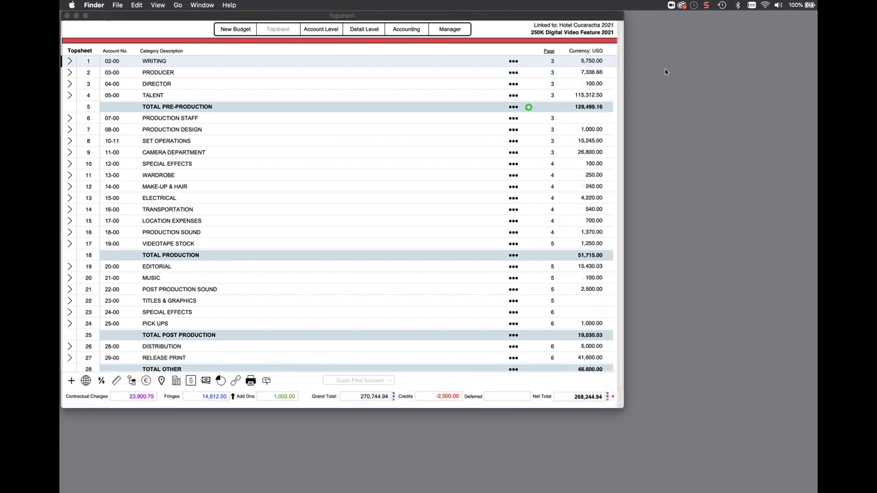
pyautogui.click(463, 20)
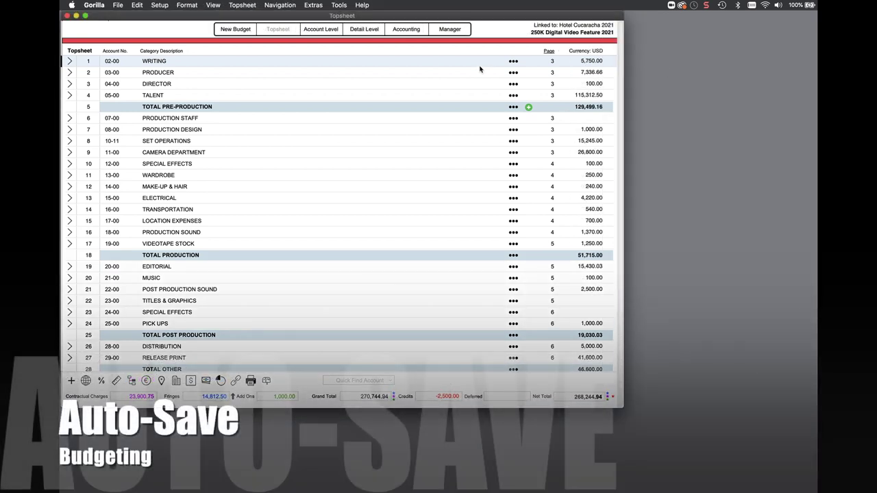
pyautogui.click(449, 31)
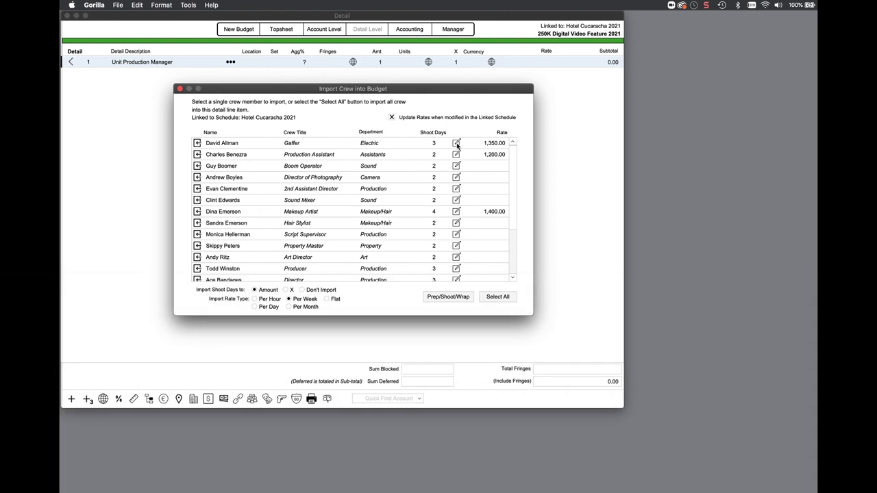
# - Change the Gaffer's weekly rate to 1,650 in the crew details and close them
pyautogui.click(457, 144)
pyautogui.click(512, 284)
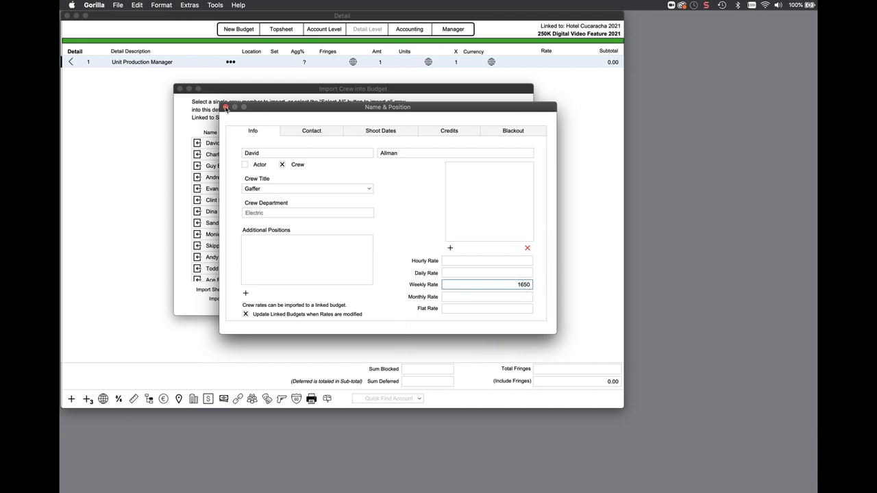
pyautogui.click(225, 108)
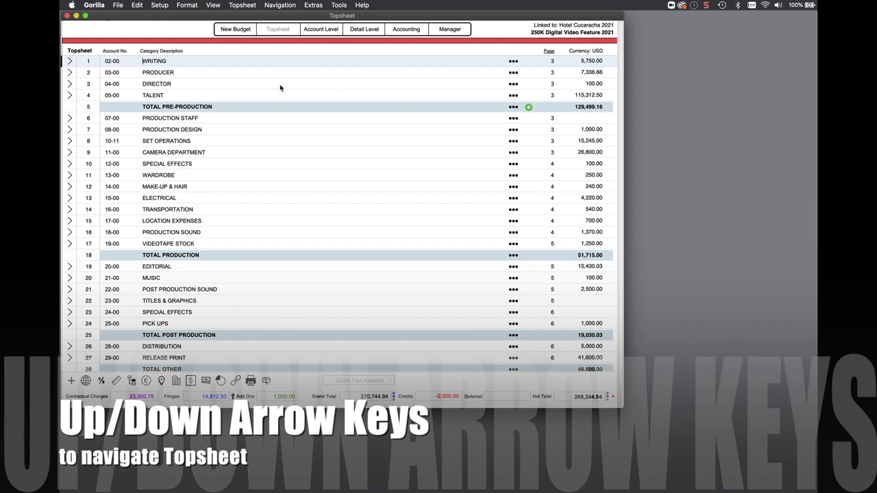
# - Step down the topsheet to CAMERA DEPARTMENT, back up to SET OPERATIONS, then choose a Setup item
pyautogui.press('Down')
pyautogui.press('Down')
pyautogui.press('Down')
pyautogui.press('Down')
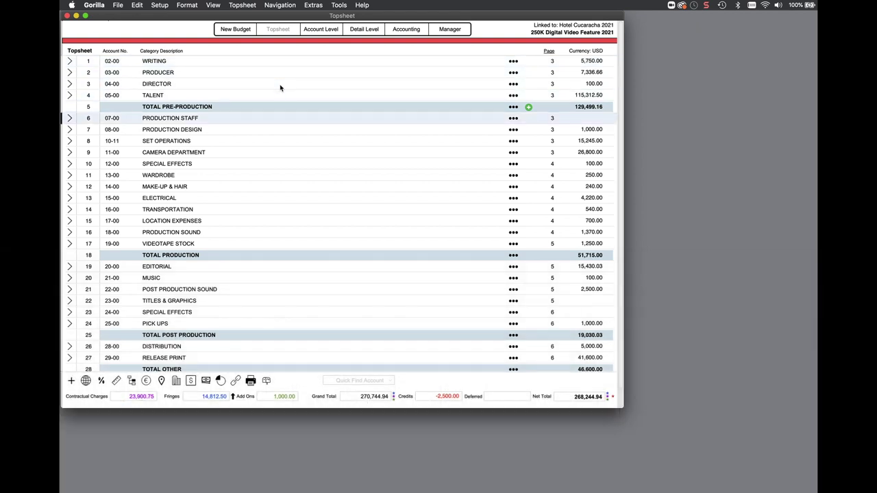
pyautogui.press('Down')
pyautogui.press('Down')
pyautogui.press('Down')
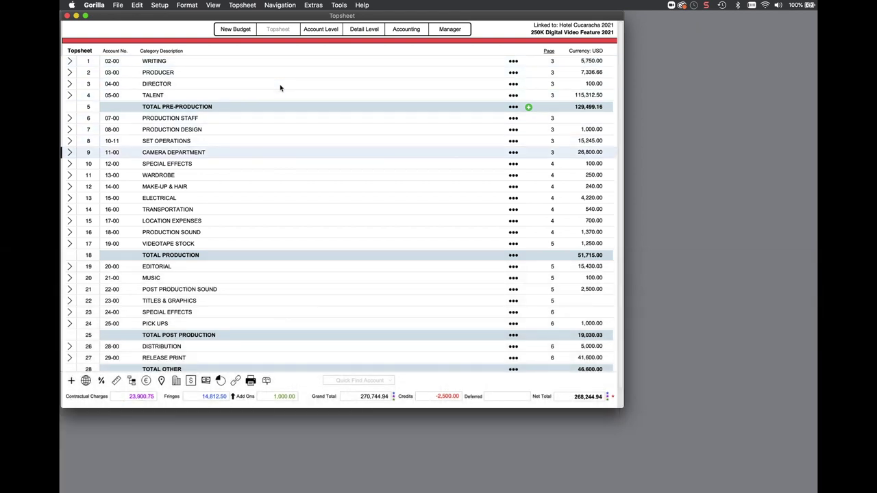
pyautogui.press('Down')
pyautogui.press('Down')
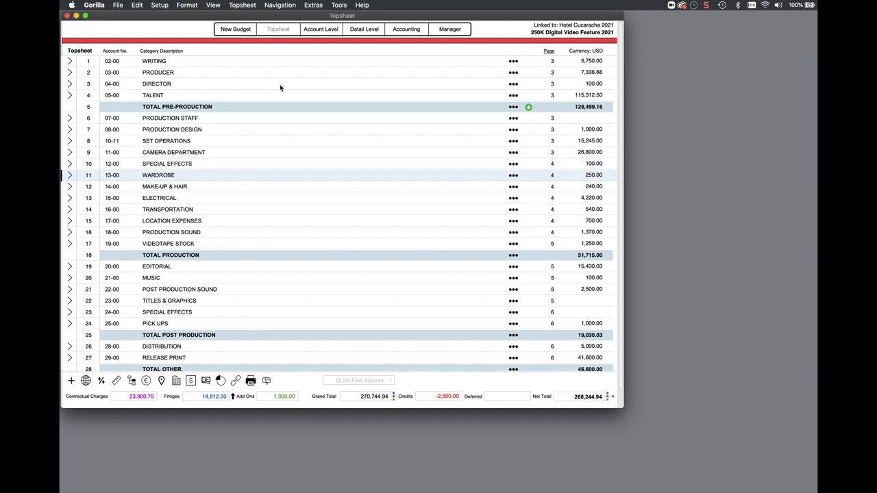
pyautogui.press('Up')
pyautogui.press('Up')
pyautogui.press('Up')
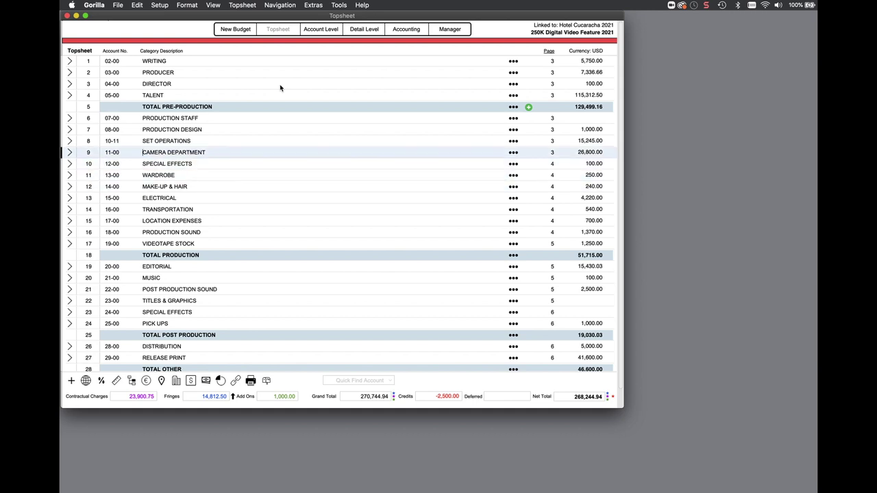
pyautogui.click(159, 6)
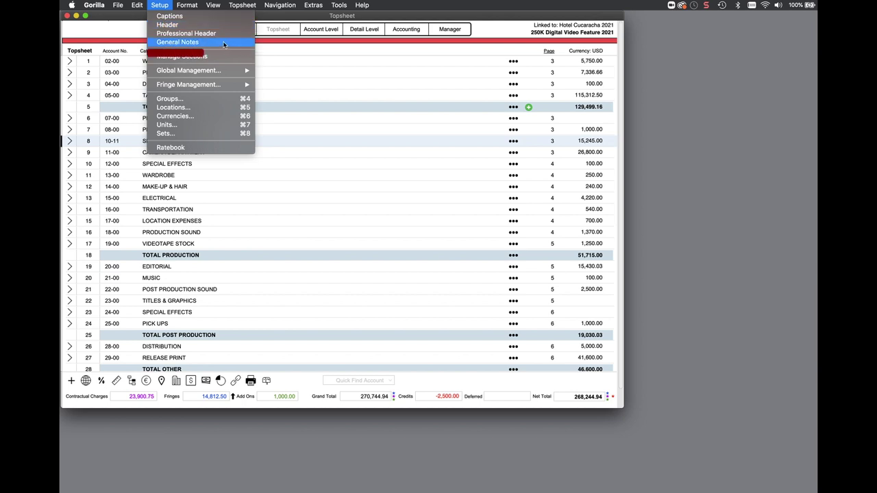
pyautogui.click(249, 46)
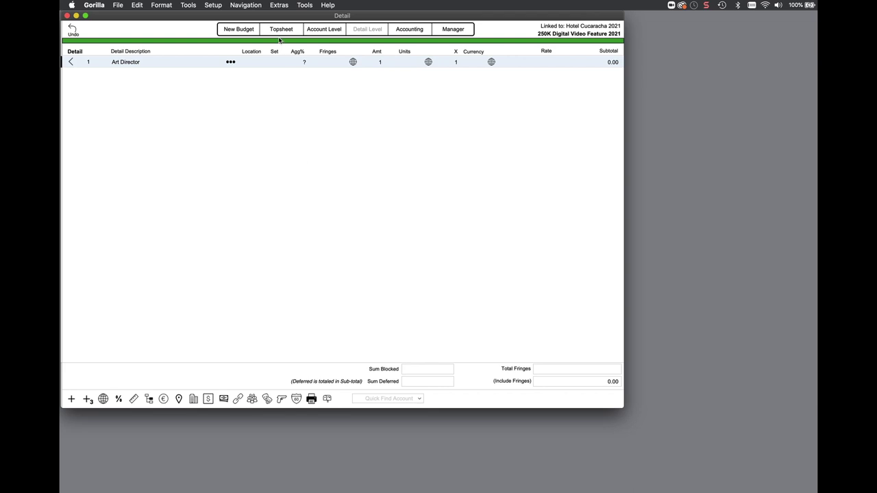
# - Set default Prep 2, Shoot 6 and Wrap 1 weeks, then add Prep, Shoot and Wrap lines
pyautogui.click(213, 5)
pyautogui.moveTo(284, 4)
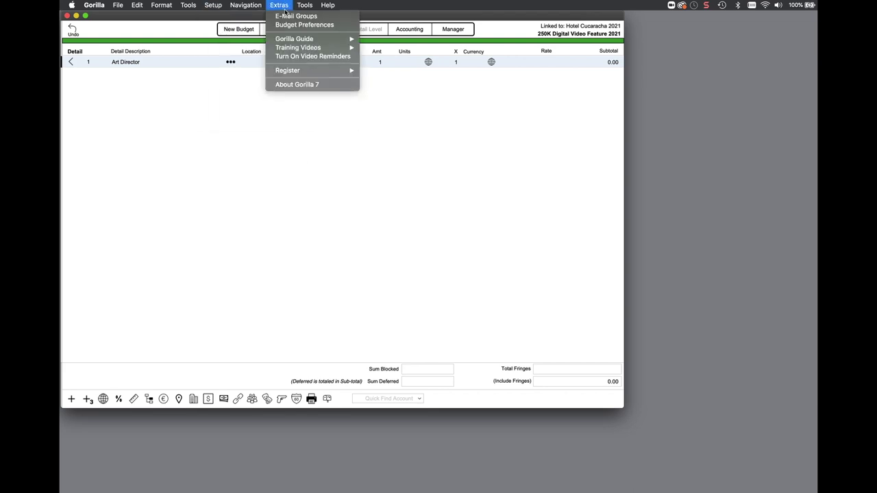
pyautogui.click(286, 26)
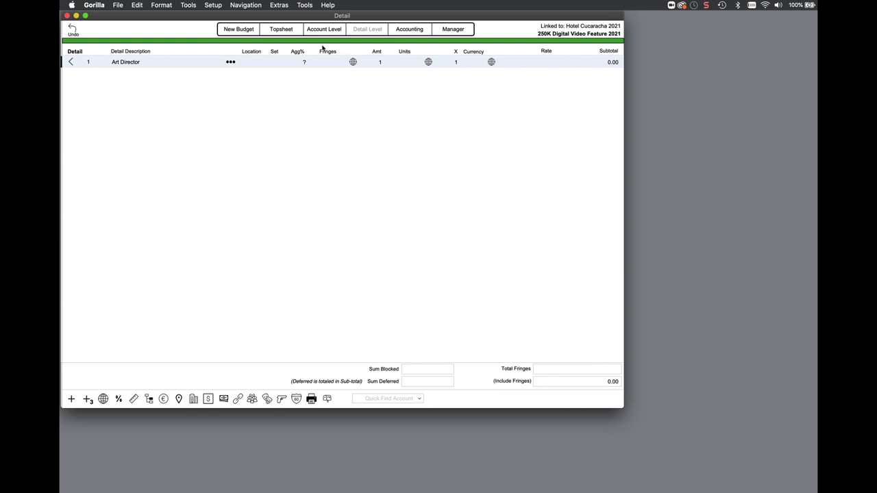
pyautogui.click(372, 126)
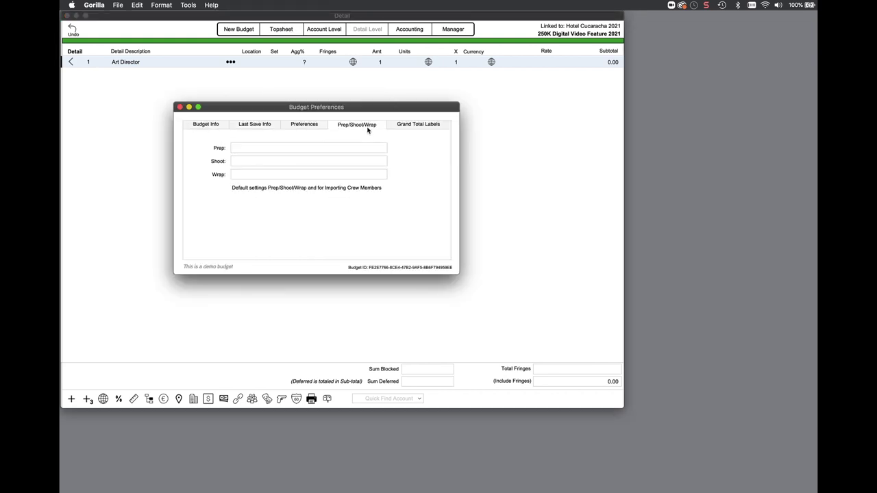
pyautogui.click(242, 148)
pyautogui.write('2')
pyautogui.click(241, 161)
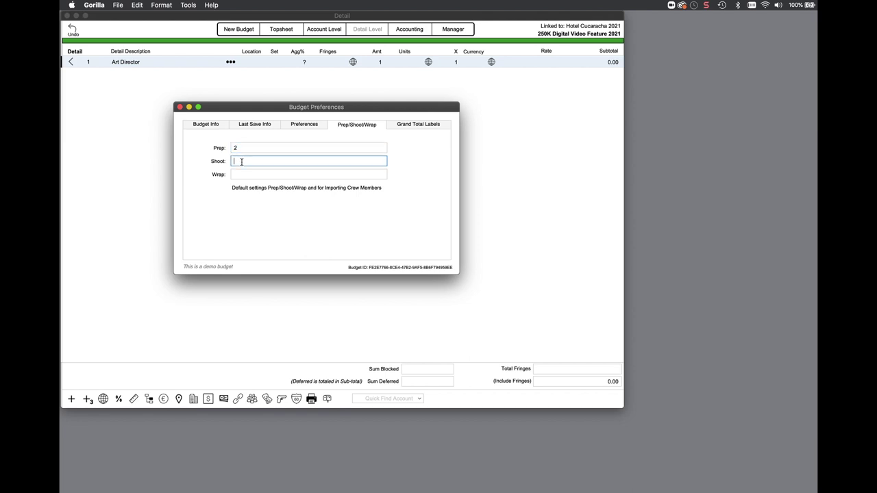
pyautogui.write('6')
pyautogui.click(243, 173)
pyautogui.click(258, 214)
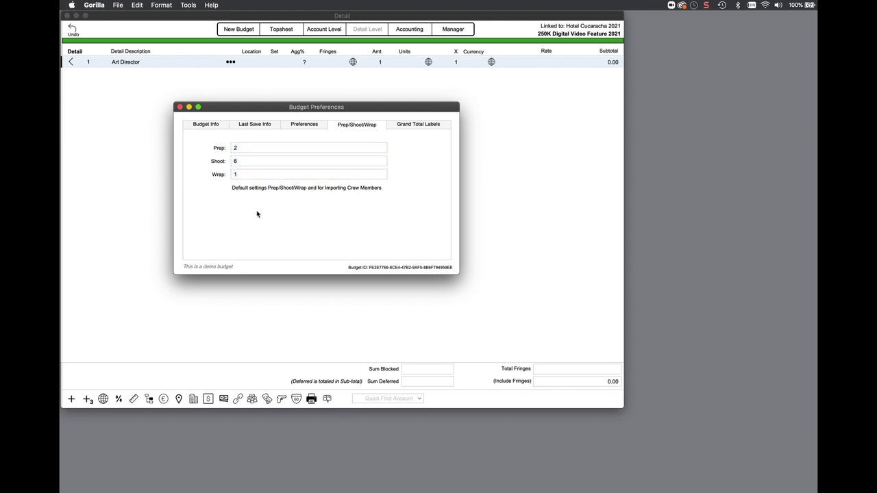
pyautogui.click(179, 107)
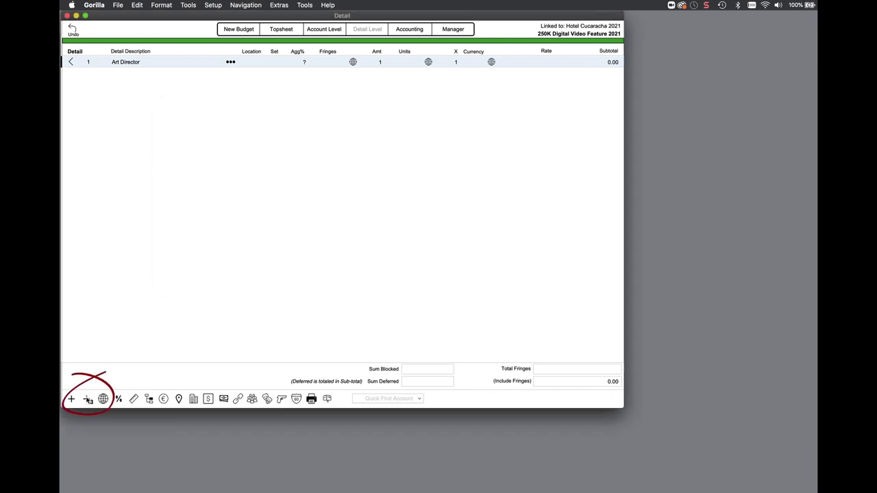
pyautogui.click(89, 400)
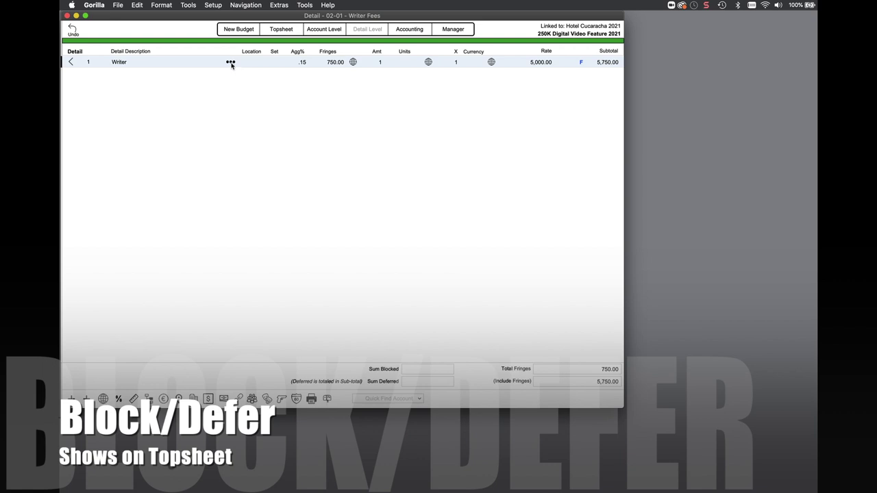
# - Block the Writer line from the budget, then go up to the topsheet to check its indicator
pyautogui.click(231, 62)
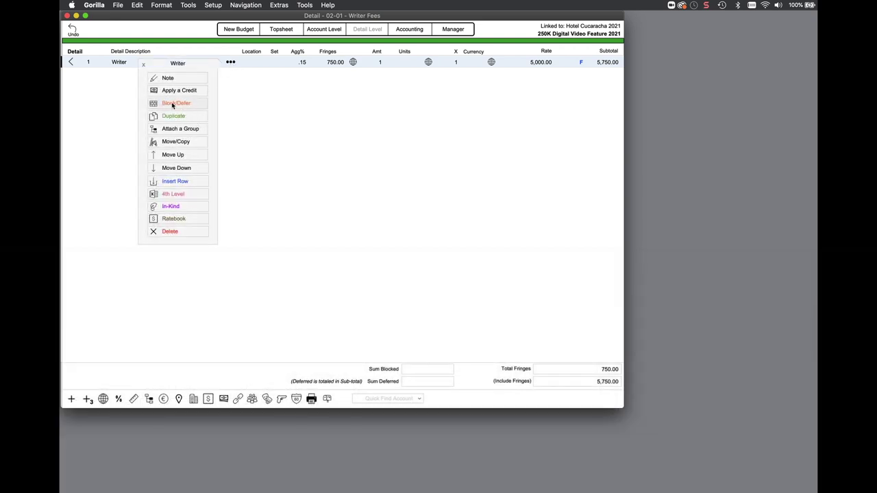
pyautogui.click(173, 103)
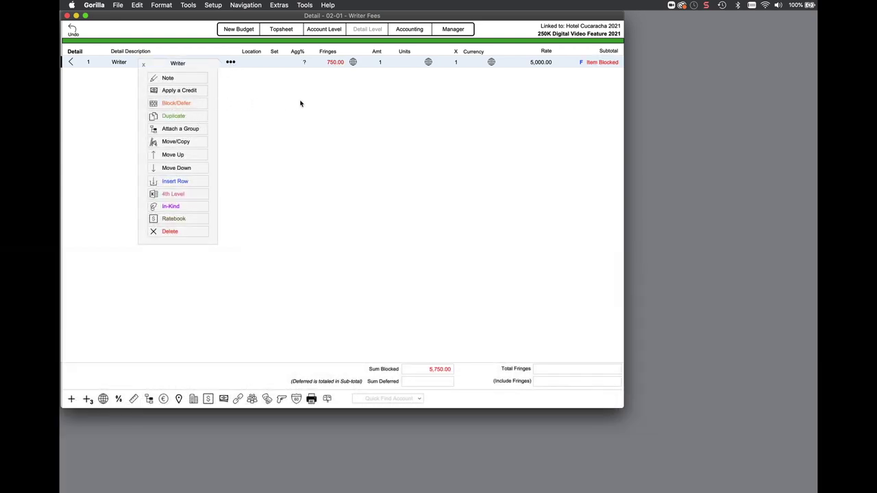
pyautogui.click(143, 65)
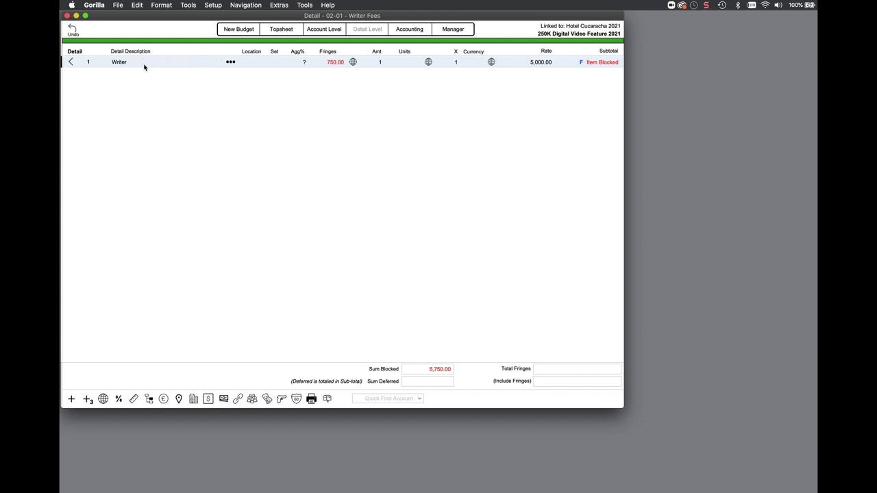
pyautogui.click(70, 62)
pyautogui.click(72, 61)
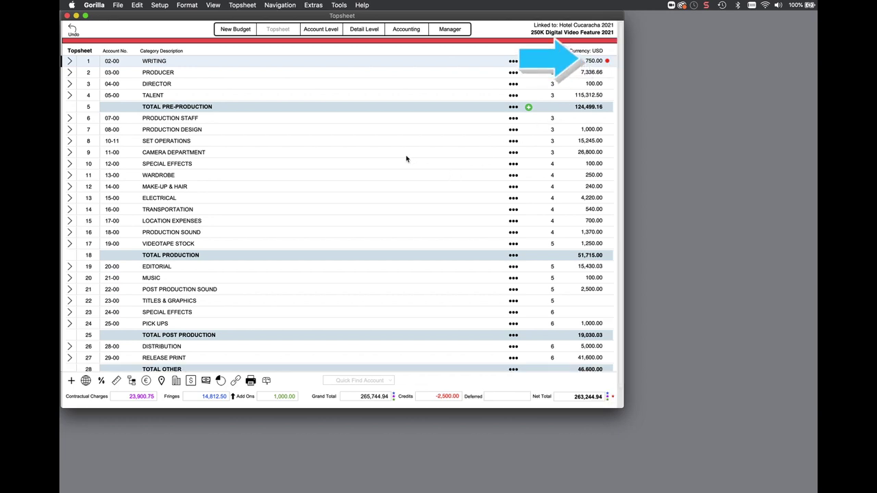
# - Change the Writer line from blocked to deferred and return to the WRITING account
pyautogui.click(70, 61)
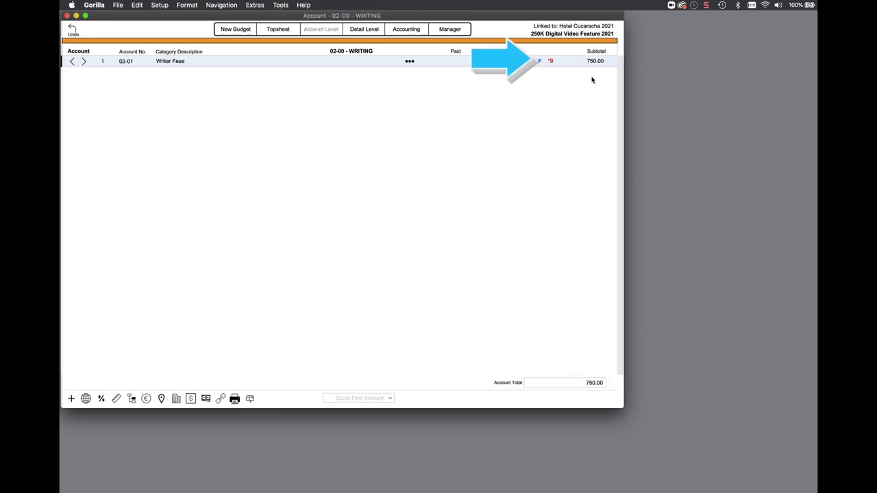
pyautogui.click(84, 62)
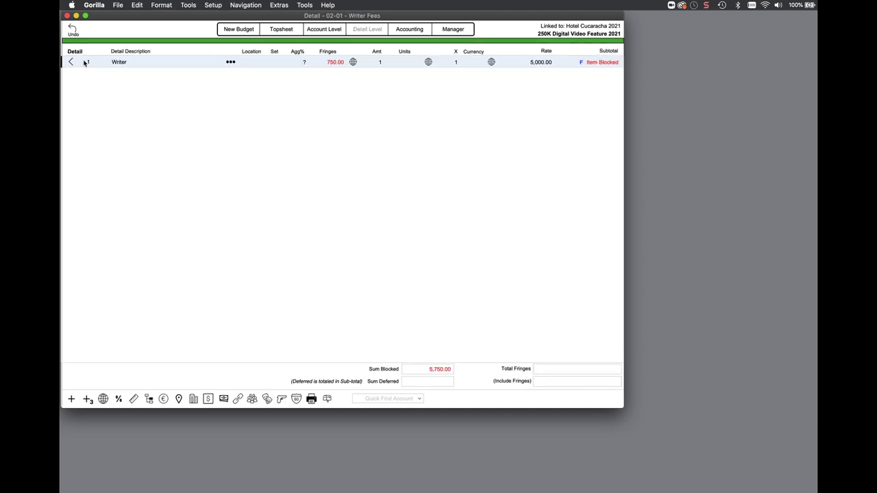
pyautogui.click(230, 62)
pyautogui.click(183, 104)
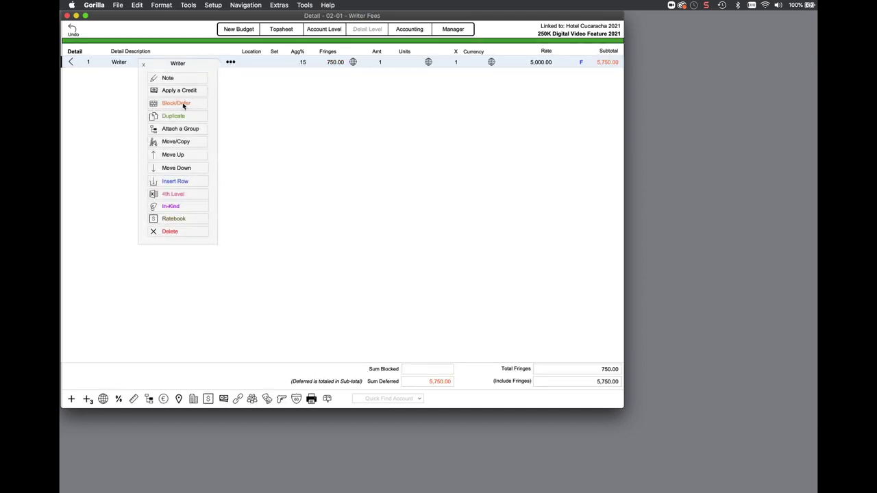
pyautogui.click(144, 64)
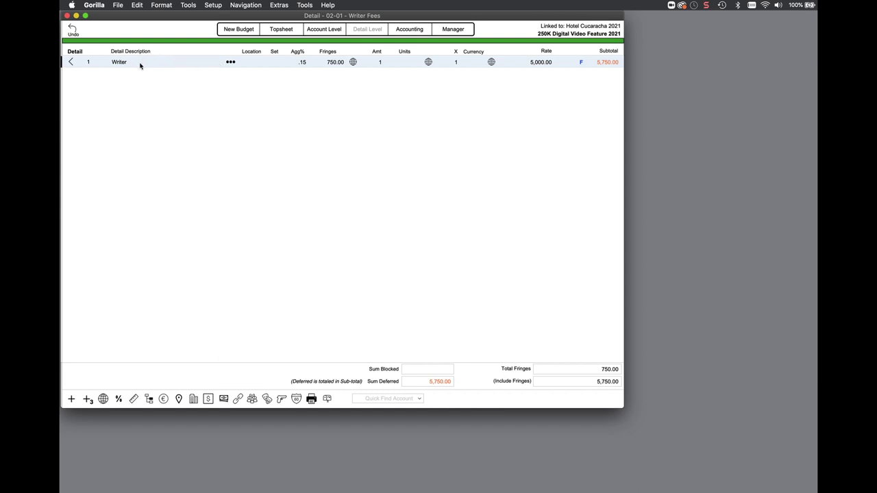
pyautogui.click(71, 62)
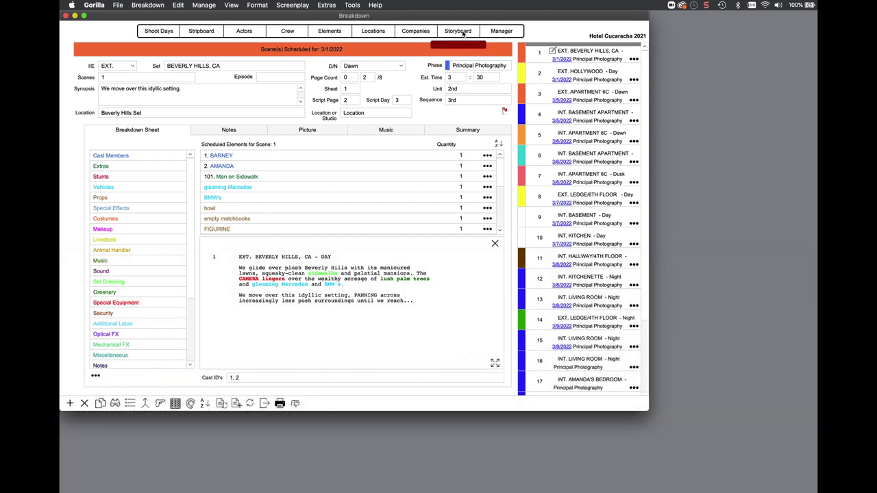
pyautogui.click(463, 35)
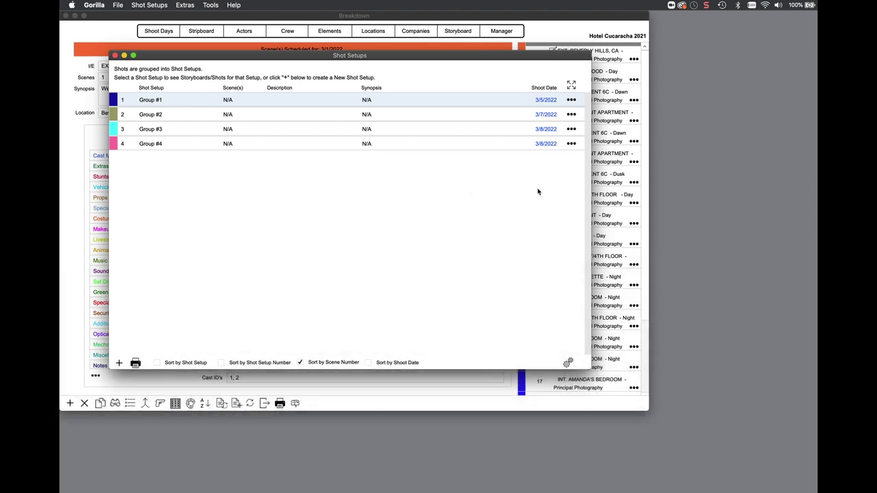
pyautogui.click(570, 84)
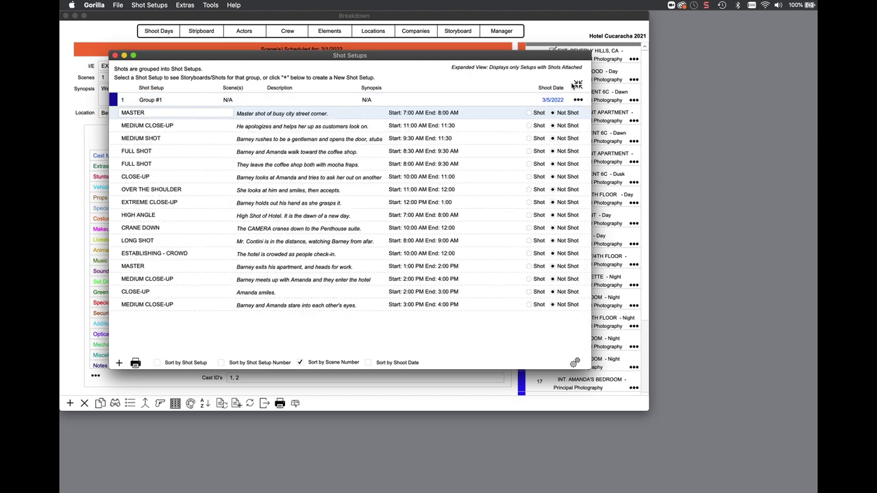
pyautogui.click(577, 85)
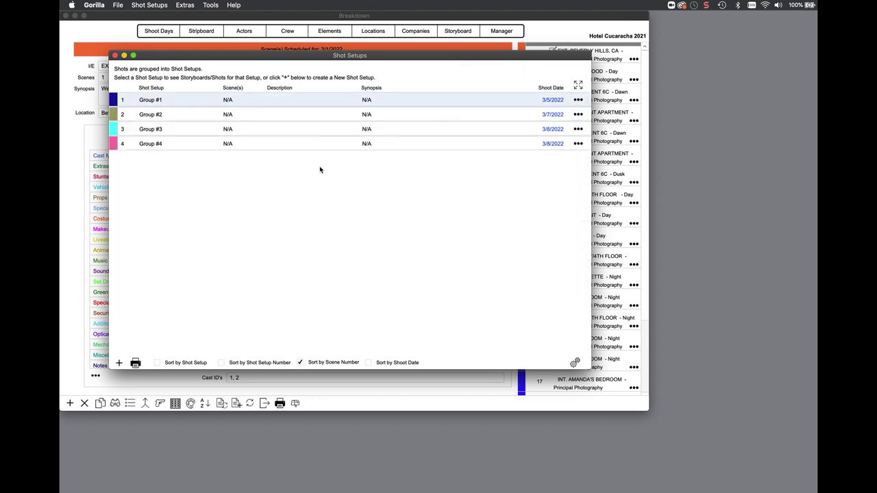
pyautogui.doubleClick(152, 101)
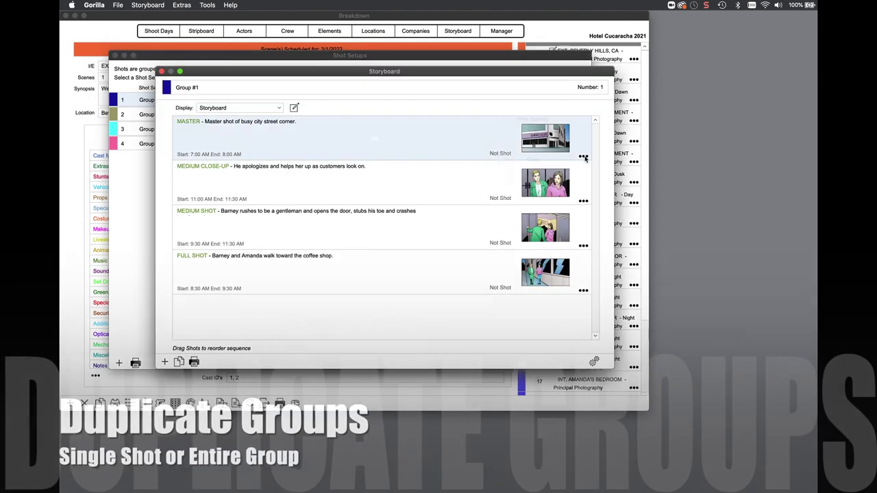
pyautogui.click(583, 156)
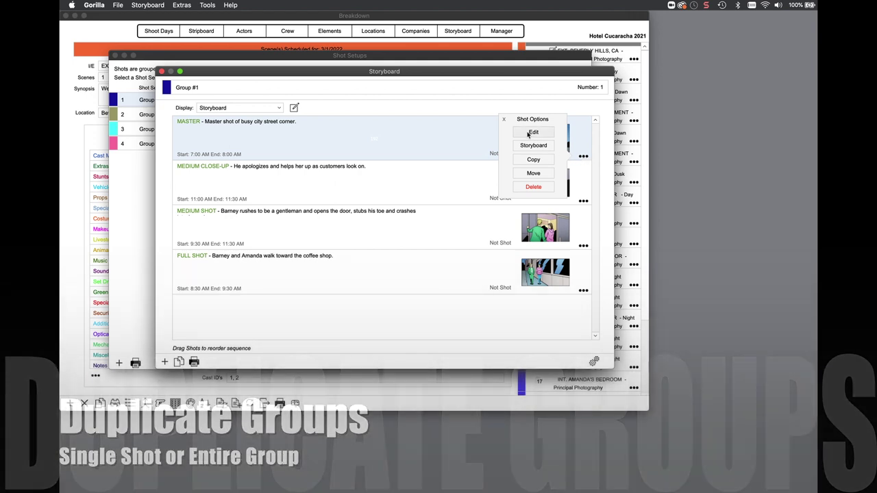
pyautogui.click(529, 133)
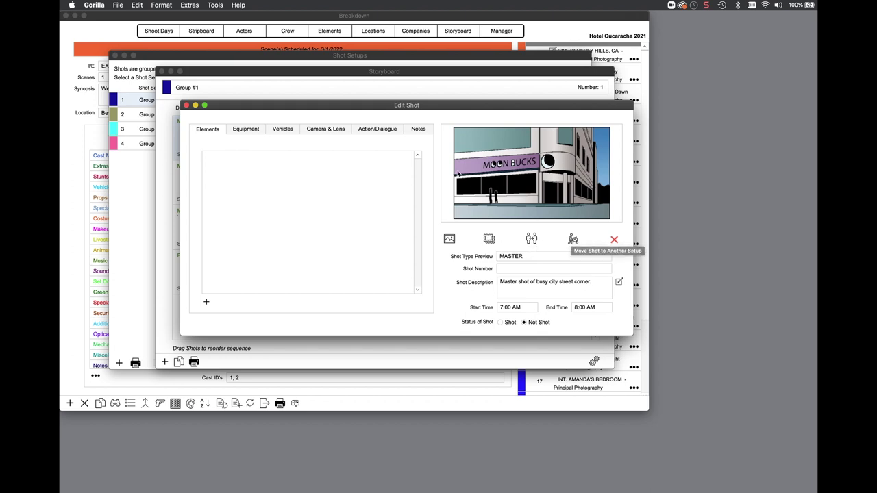
pyautogui.click(378, 130)
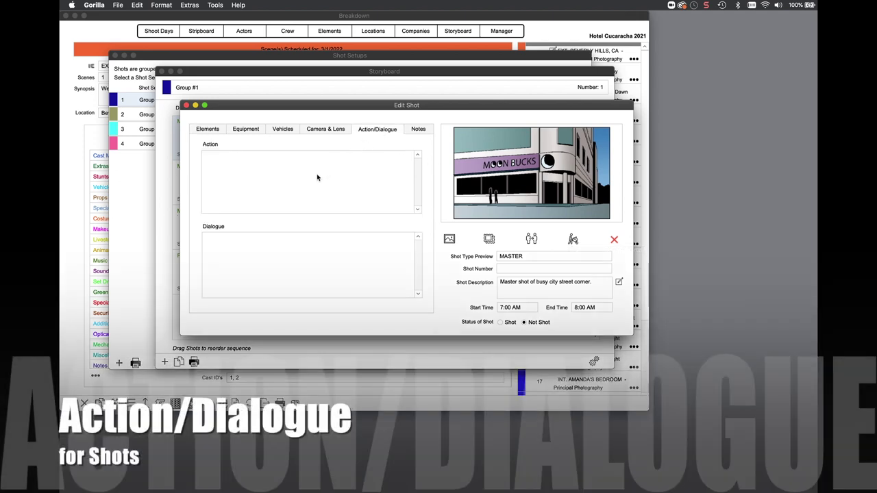
pyautogui.click(307, 177)
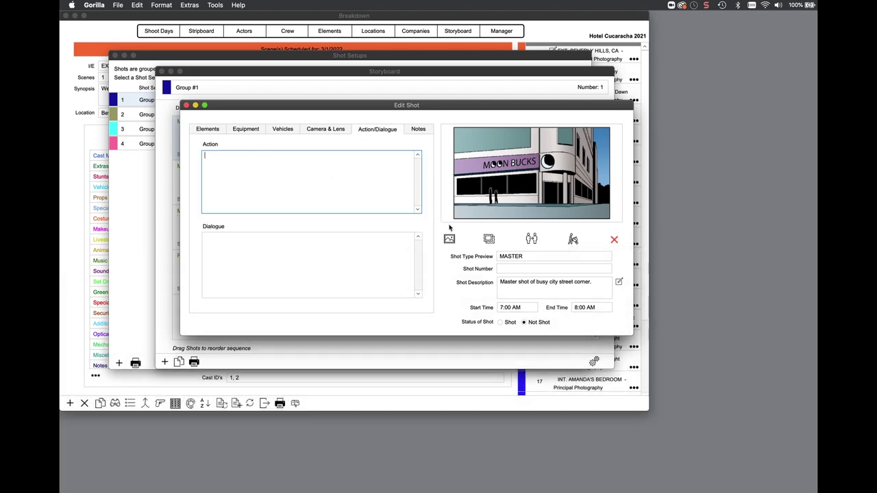
pyautogui.click(550, 33)
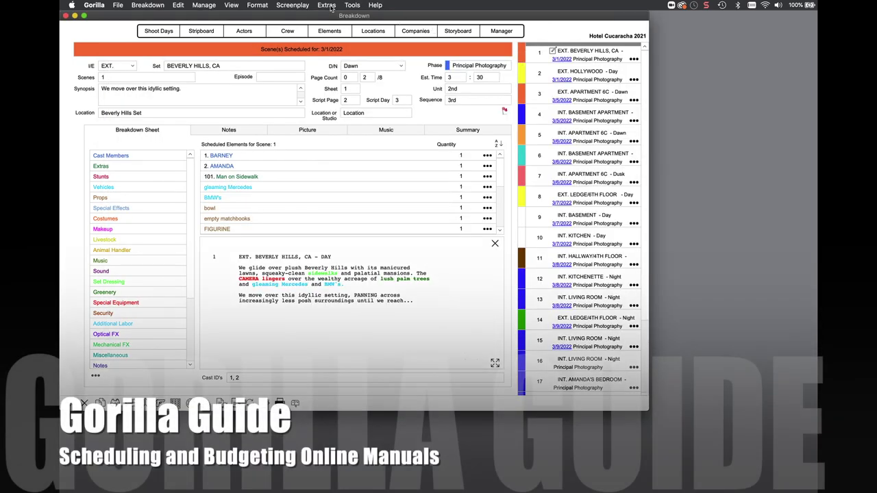
# - Open The Gorilla Guide for Scheduling Version 7 PDF from the Extras > Gorilla Guide menu
pyautogui.click(327, 5)
pyautogui.moveTo(372, 48)
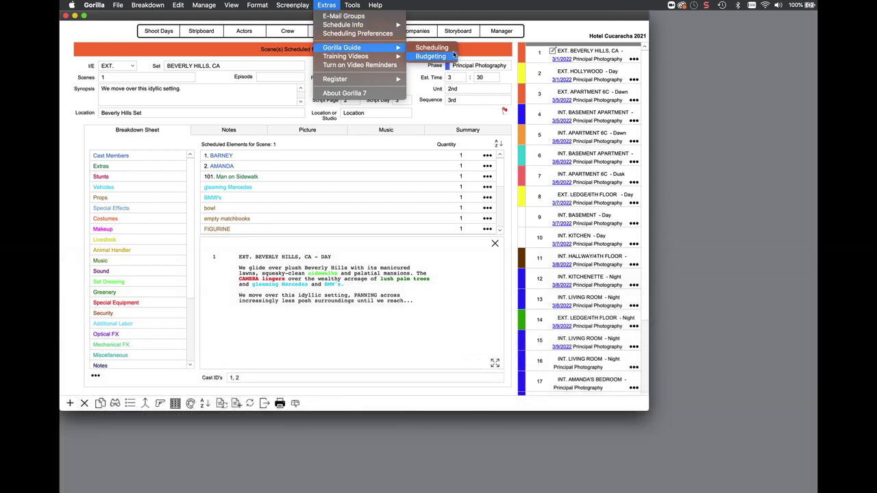
pyautogui.click(452, 51)
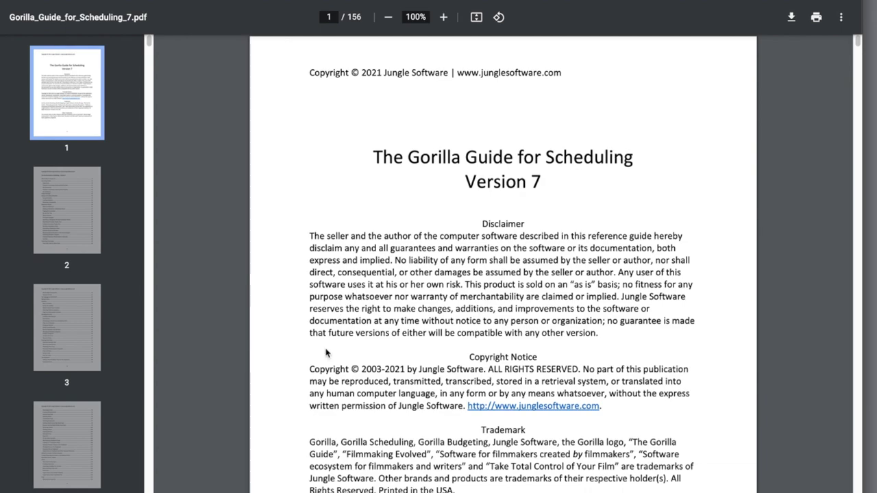
# - Scroll down from page 1 of the Scheduling guide toward its table of contents
pyautogui.scroll(-2, 325, 350)
pyautogui.scroll(-20, 325, 350)
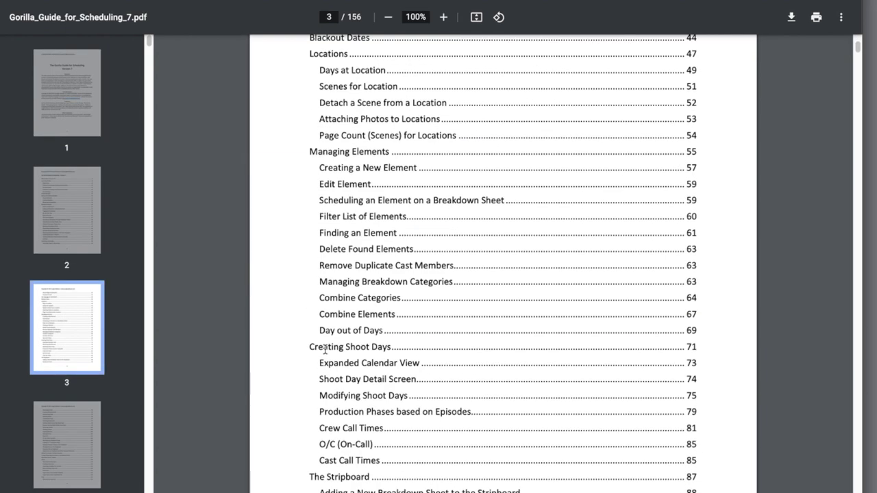
pyautogui.scroll(-20, 325, 351)
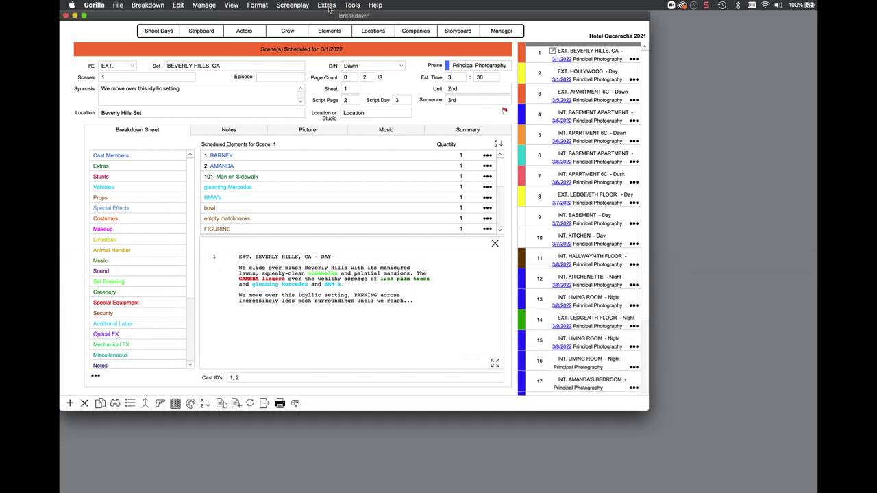
# - Show the Extras > Training Videos submenu listing the Scheduling and Budgeting video sets
pyautogui.click(328, 6)
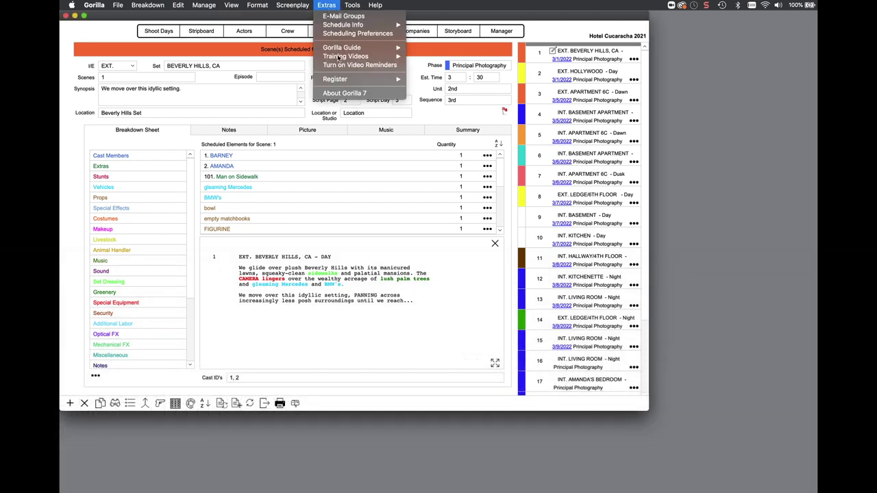
pyautogui.moveTo(340, 57)
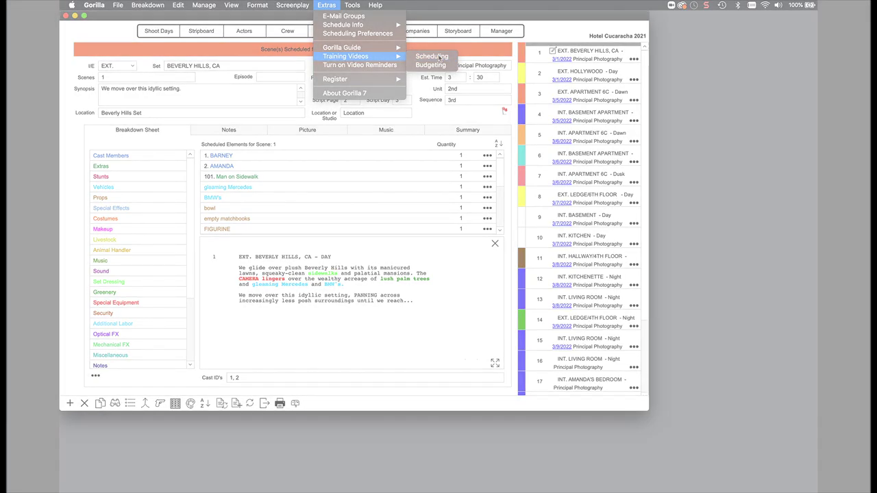